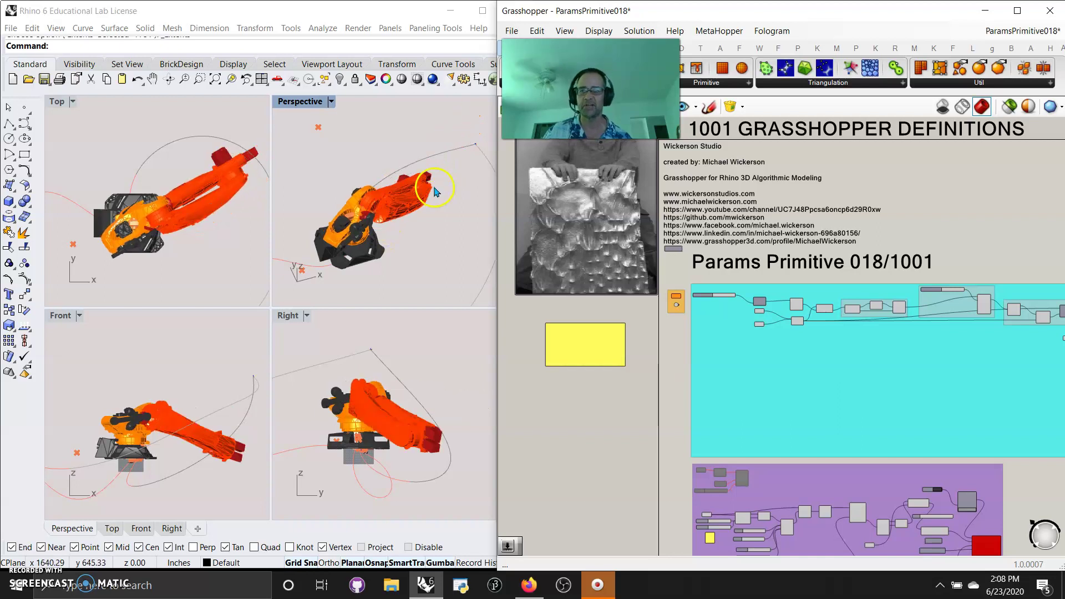
Maximize the Perspective viewport so the robot simulation fills the modelling area.
double_click(303, 103)
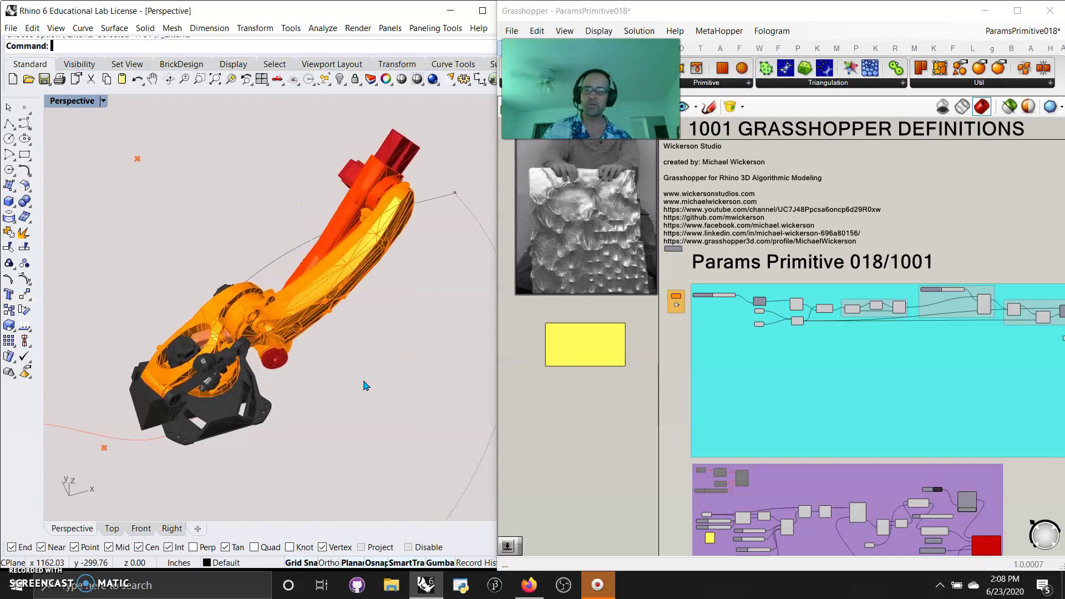
left_click(401, 385)
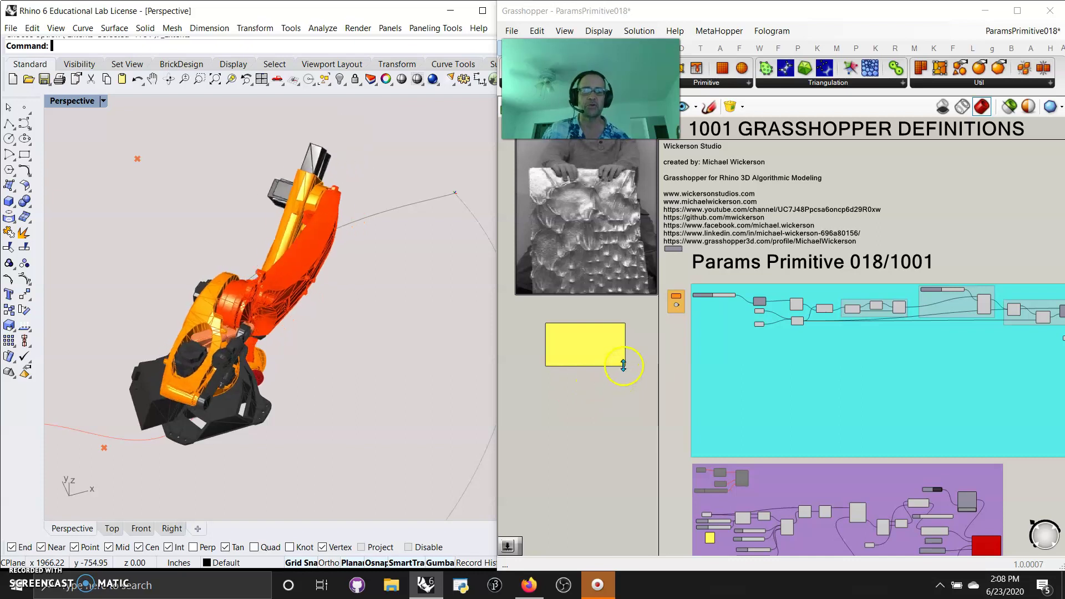
Look up the KUKA|prc Command parameter among the Primitive components of the Params category.
scroll(684, 337, "up", 5)
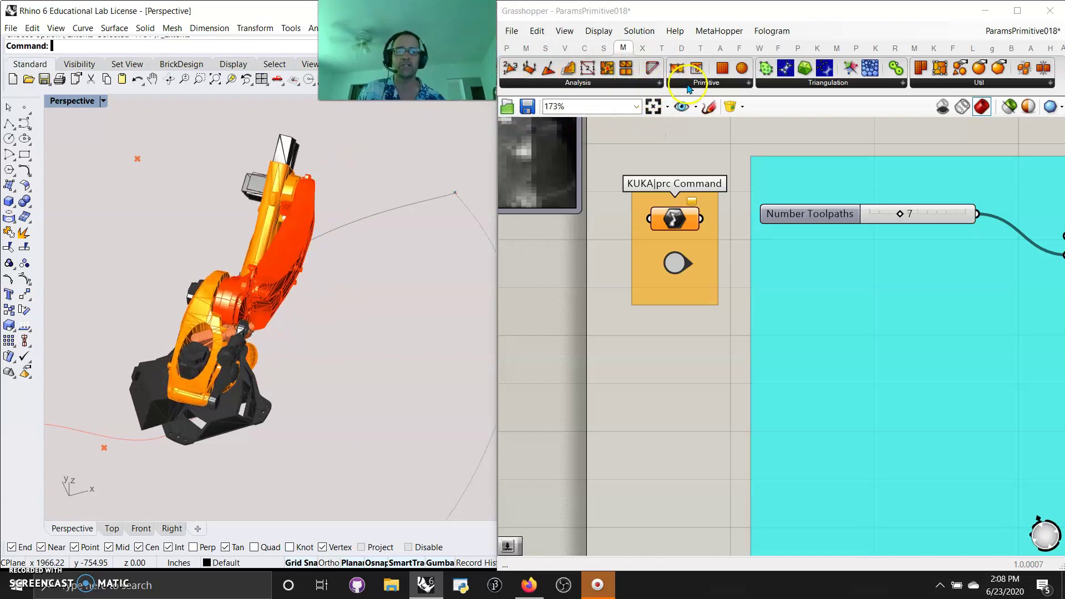
left_click(689, 84)
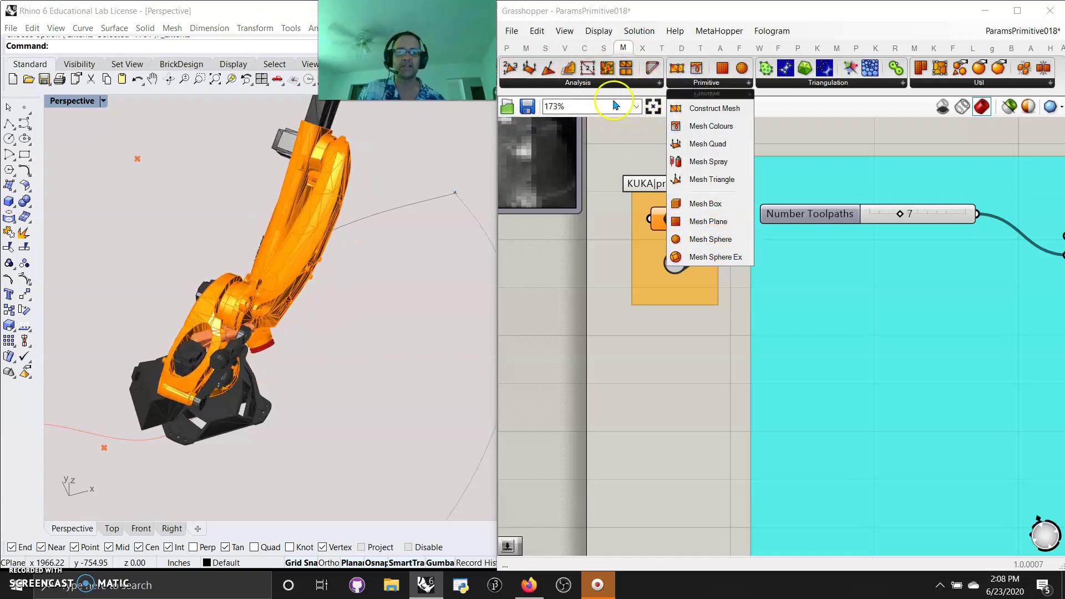
left_click(507, 49)
left_click(699, 83)
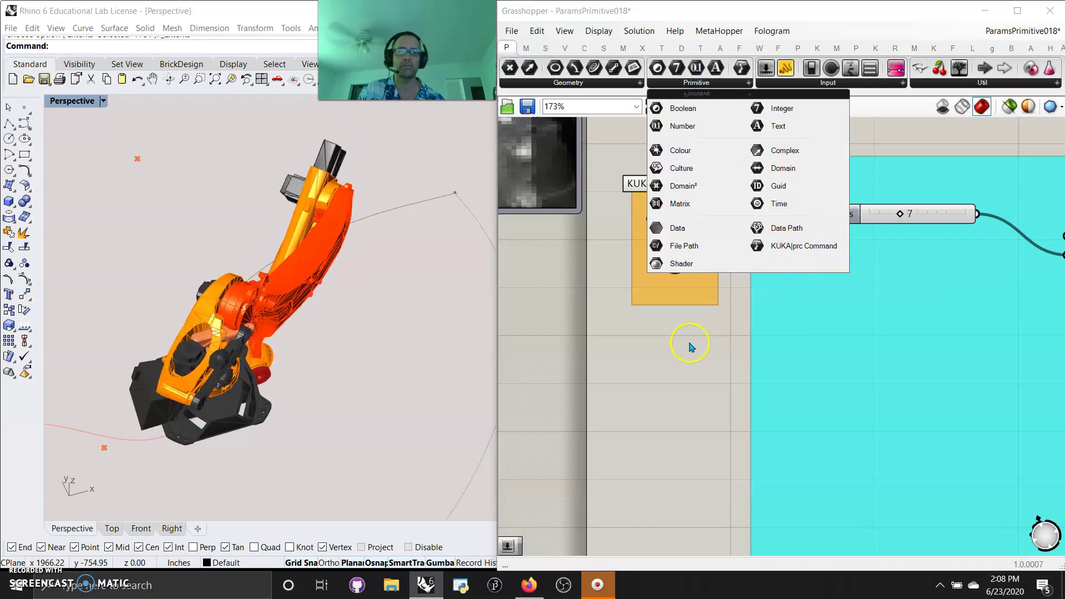
left_click(659, 361)
scroll(669, 302, "down", 8)
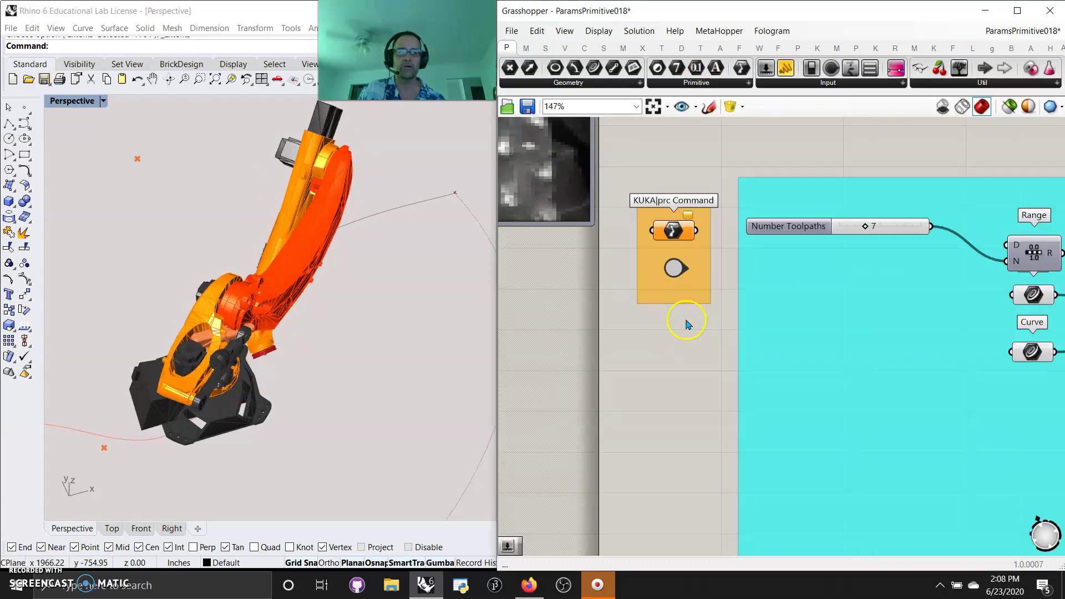
Examine the toolpath definition from the Number Toolpaths slider through Loft, Iso Curve and Evaluate Surface to the KUKA|prc Tangential Offset.
right_click_drag(706, 399, 637, 358)
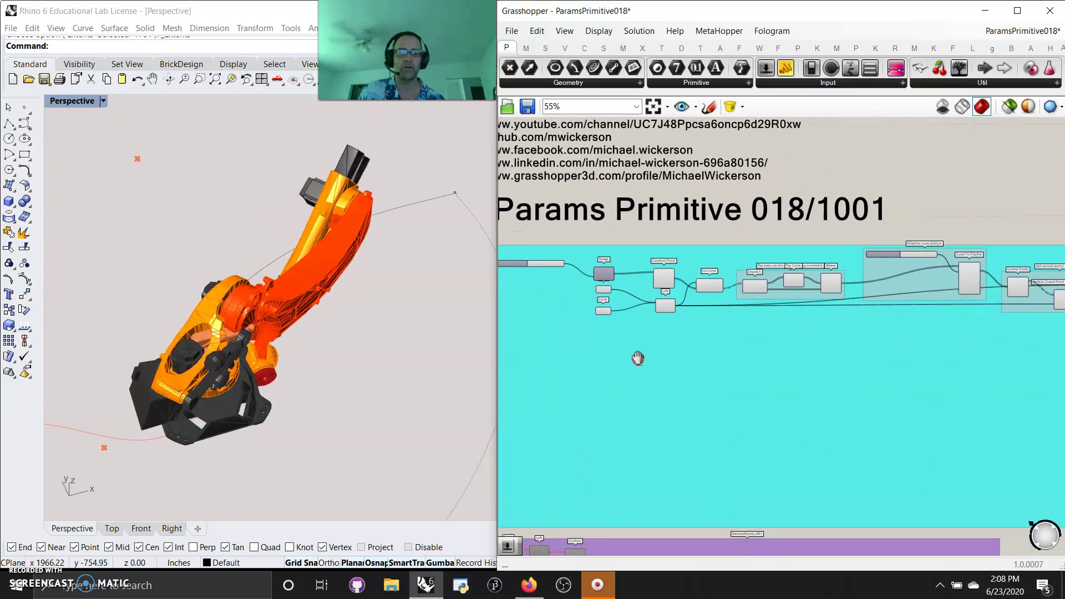
scroll(641, 357, "down", 3)
scroll(643, 352, "up", 7)
right_click_drag(560, 309, 678, 369)
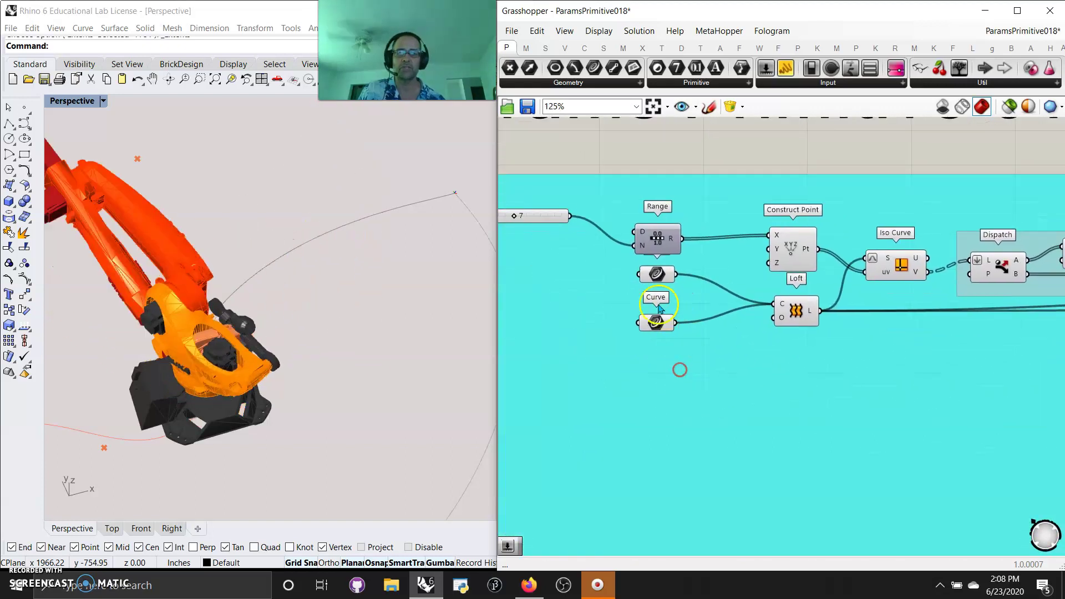
right_click_drag(786, 383, 609, 402)
right_click_drag(863, 367, 747, 385)
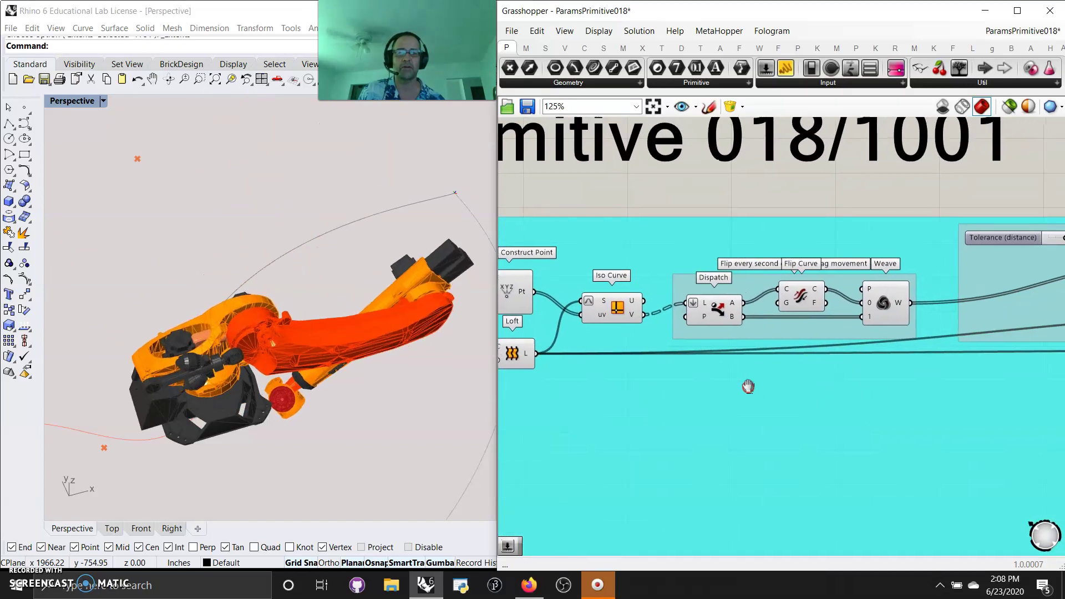
right_click_drag(863, 356, 727, 361)
right_click_drag(871, 432, 682, 437)
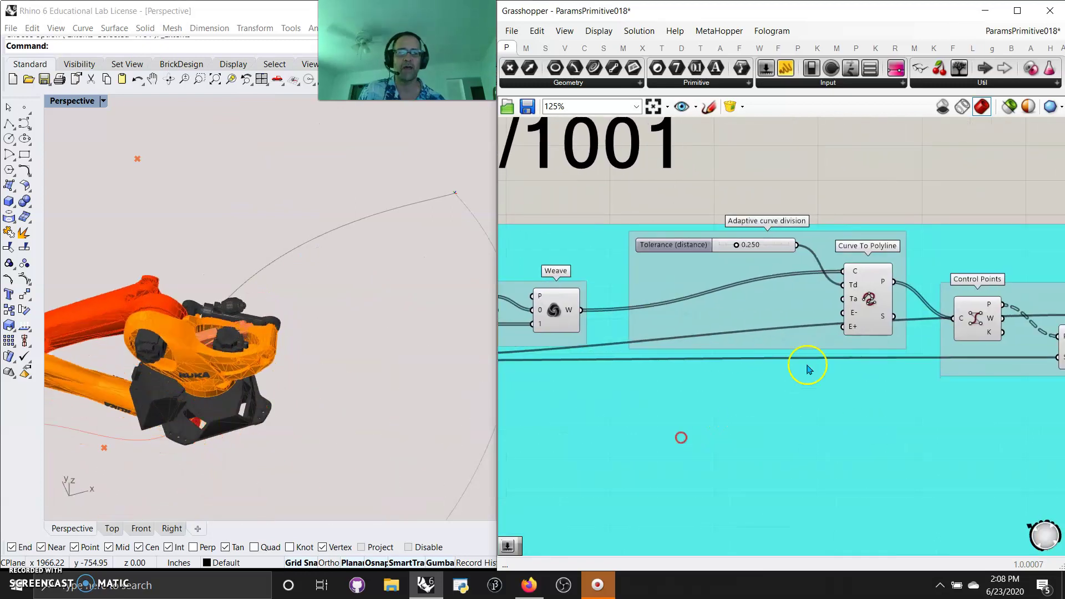
right_click_drag(943, 414, 739, 388)
right_click_drag(883, 408, 715, 399)
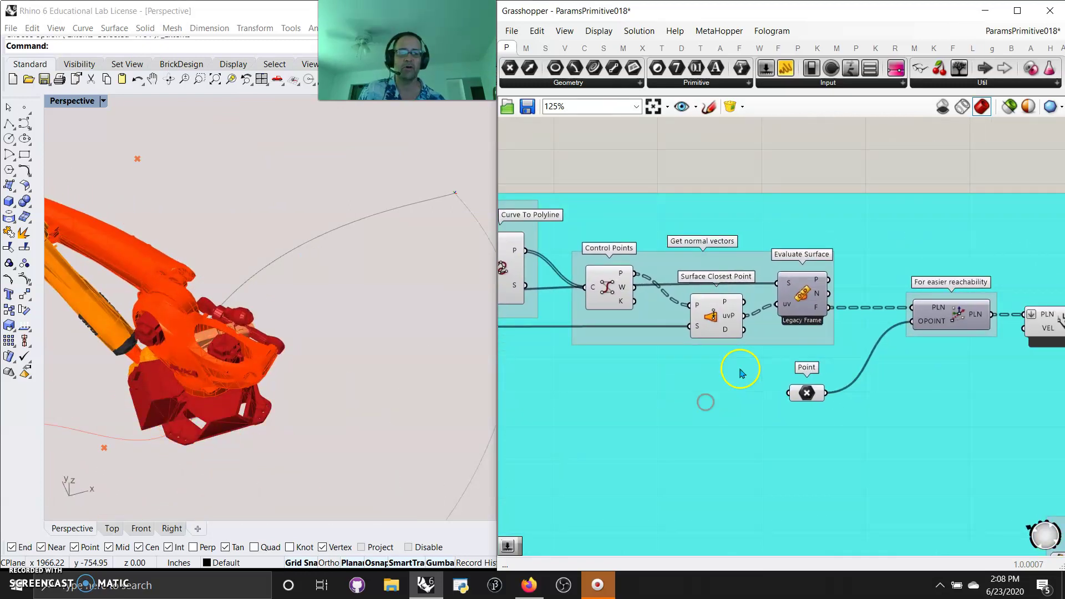
right_click_drag(968, 464, 787, 468)
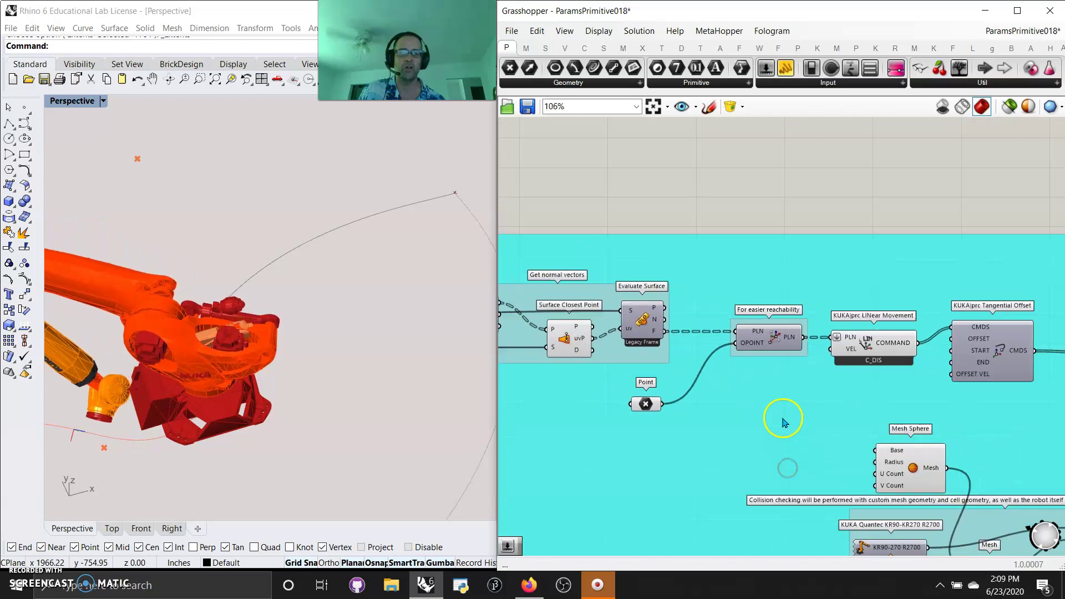
scroll(782, 418, "down", 3)
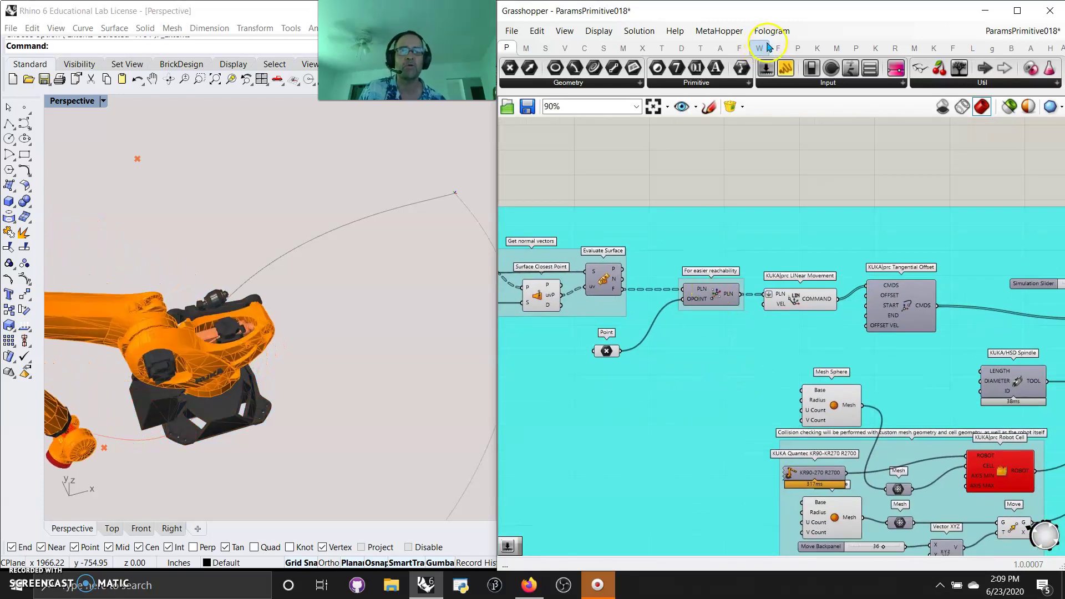
Show the KUKA|prc component category and trace the KUKA|prc Command parameter near CORE to its counterpart at the definition's start and back.
left_click(817, 48)
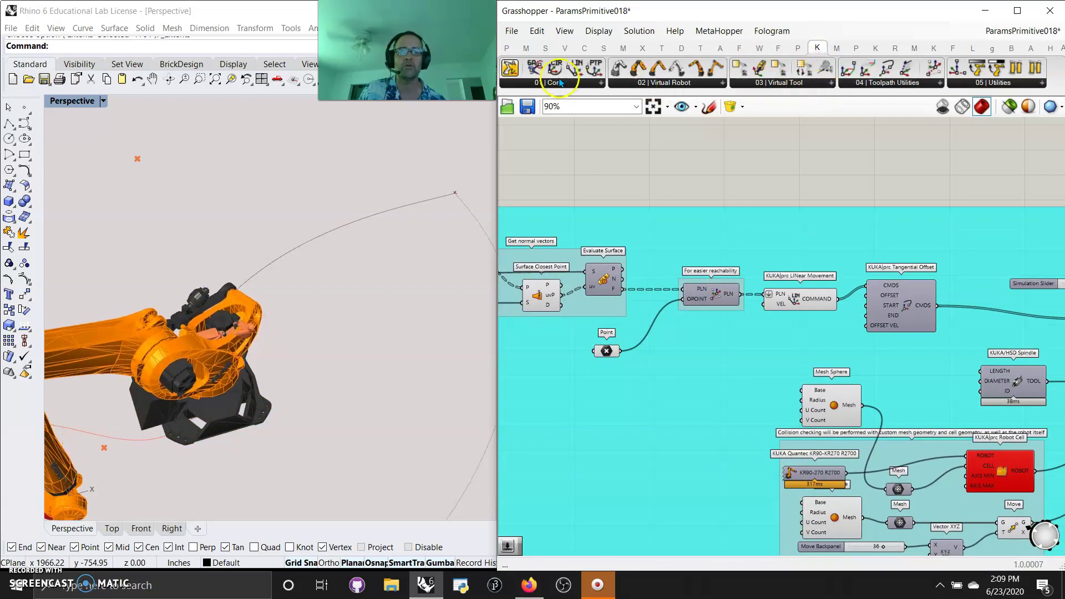
right_click_drag(739, 434, 644, 415)
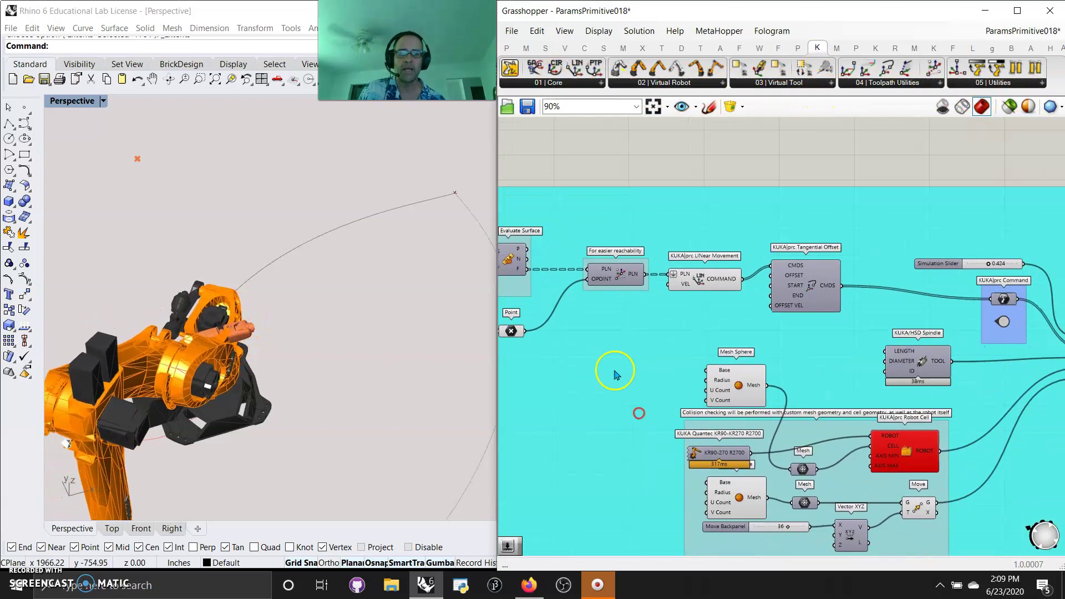
mouse_move(611, 279)
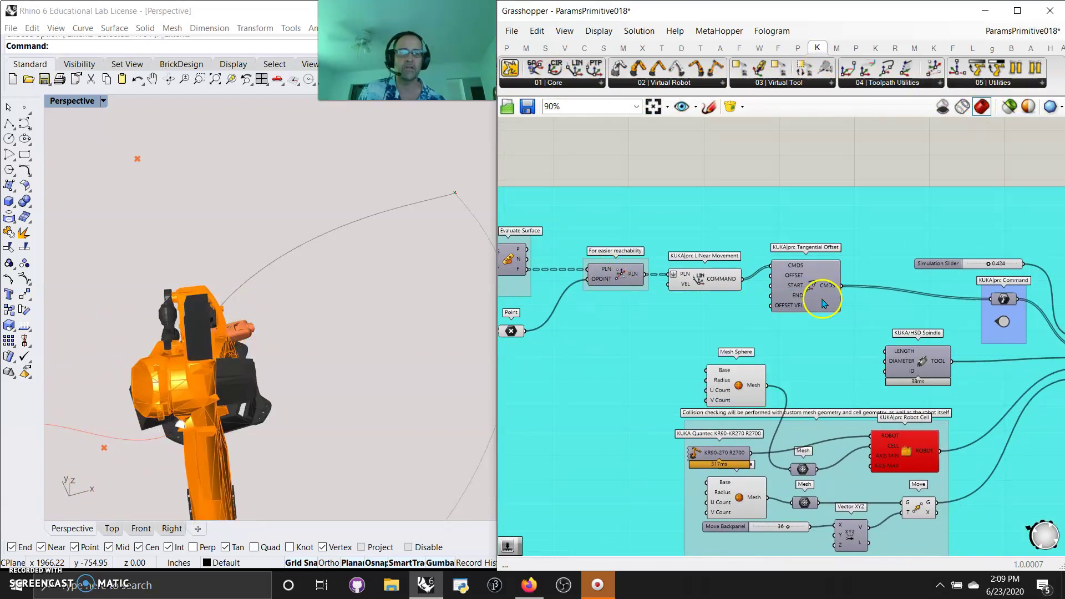
right_click_drag(975, 313, 784, 285)
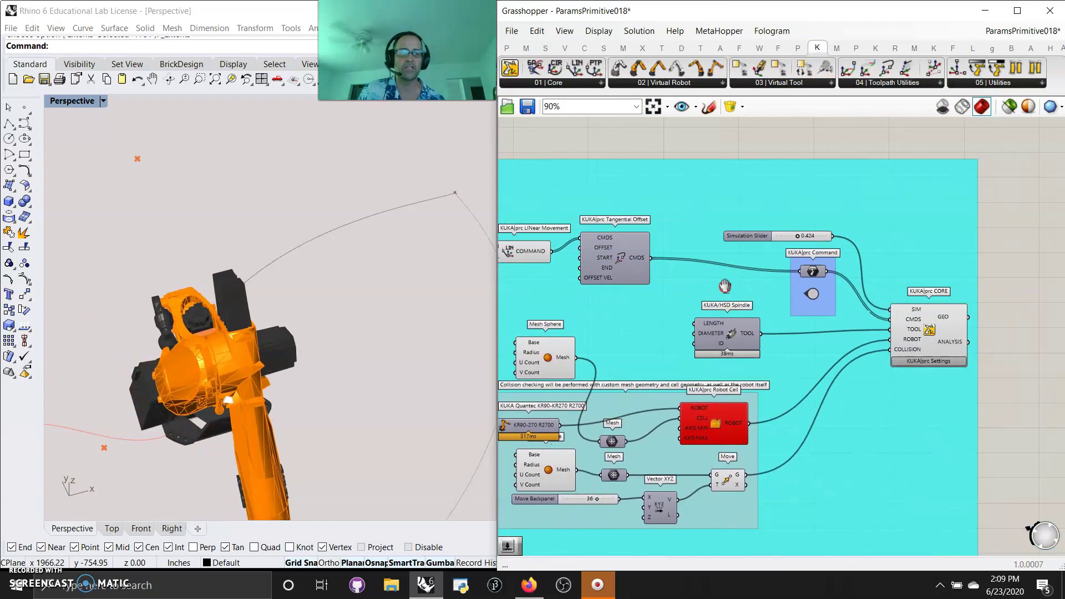
left_click(812, 294)
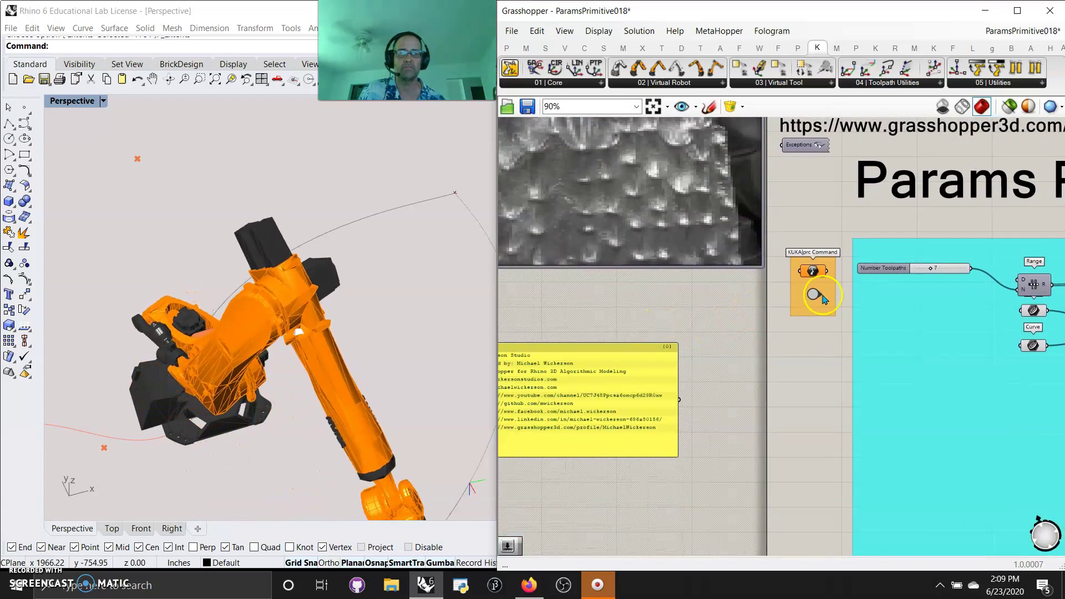
left_click(812, 294)
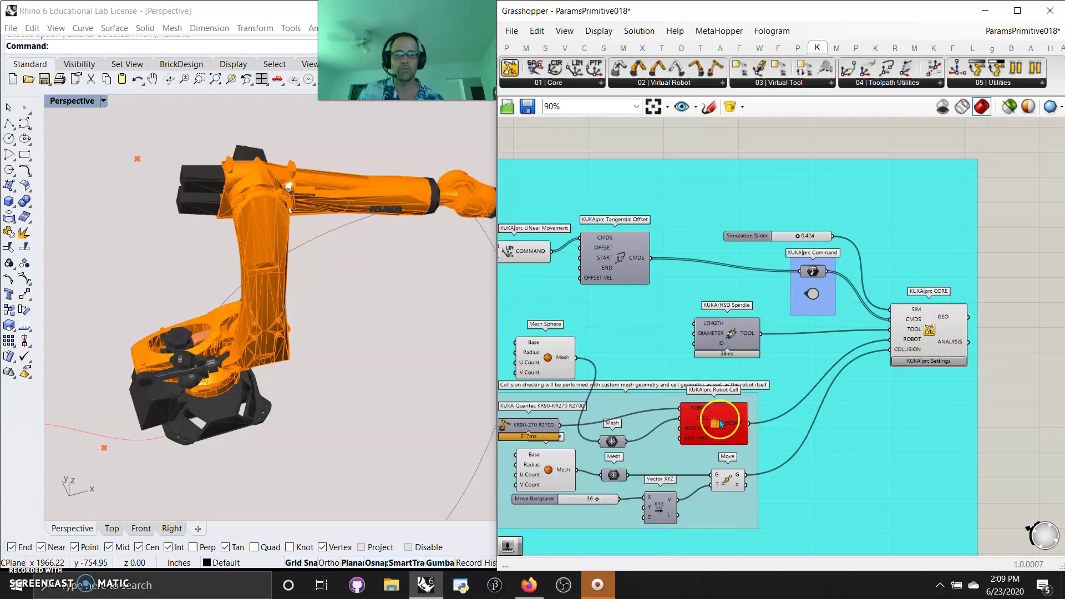
Read the error message on the red KUKA|prc Robot Cell component.
scroll(726, 408, "up", 4)
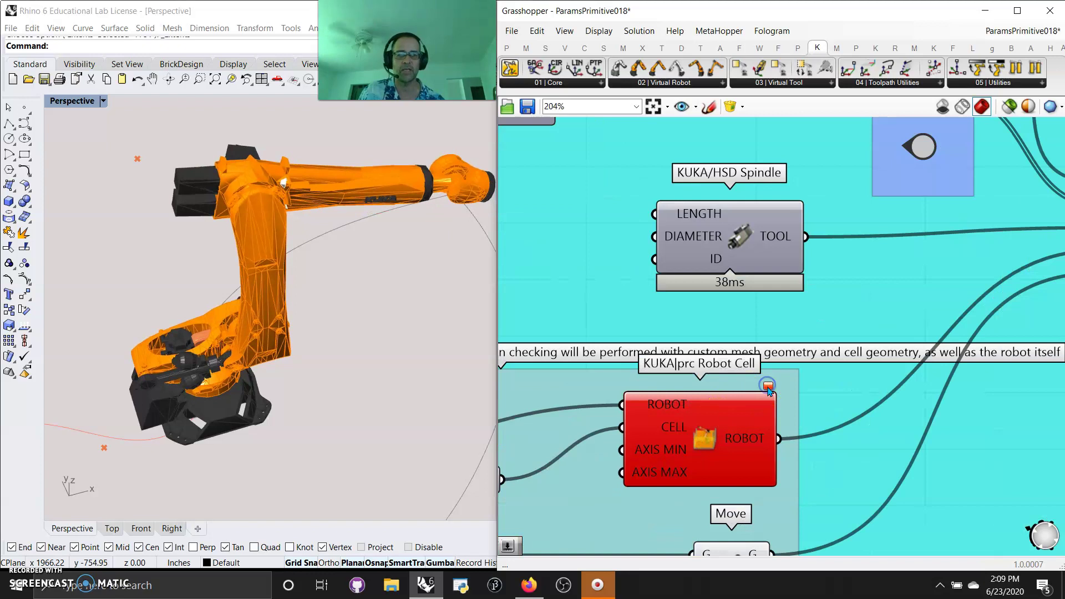
right_click_drag(932, 446, 802, 377)
left_click(641, 320)
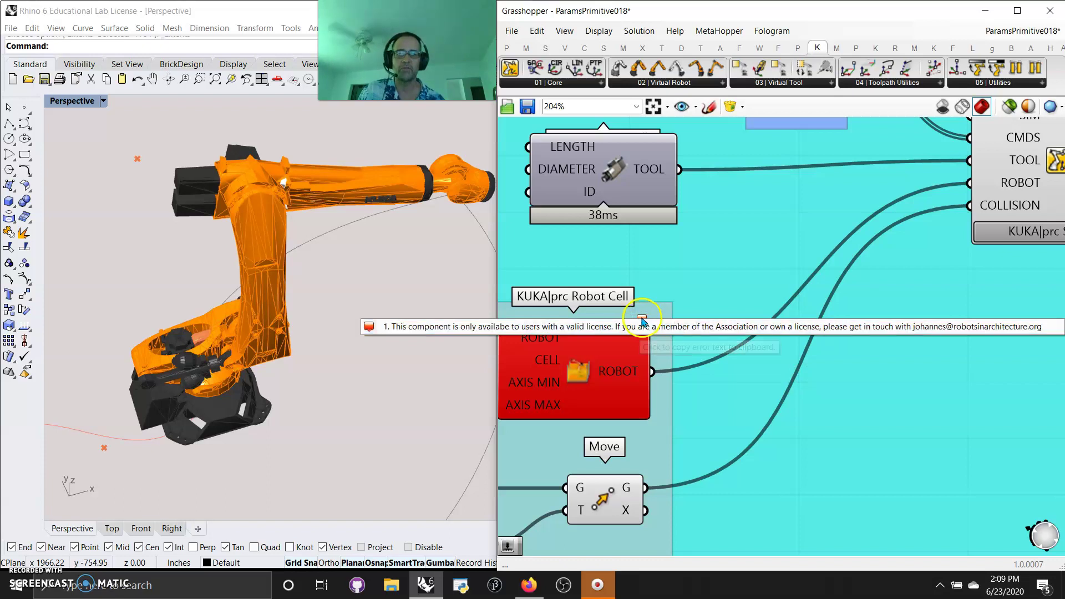
left_click(712, 279)
Show the robot component category containing the Commands, Components, Parameters and Util groups.
scroll(693, 356, "down", 5)
right_click_drag(705, 352, 836, 363)
scroll(835, 347, "up", 2)
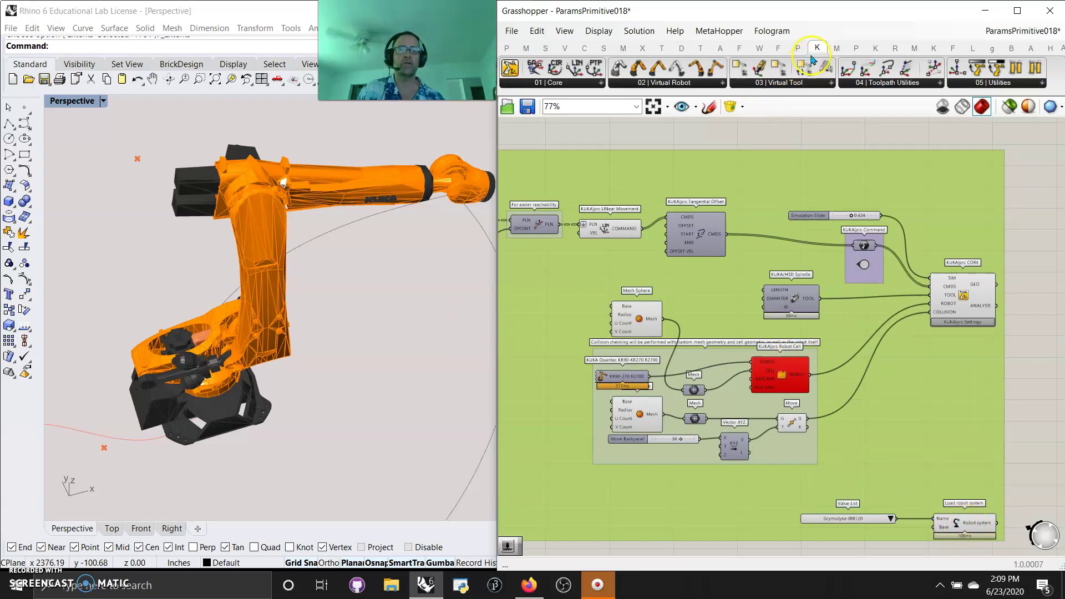
left_click(893, 49)
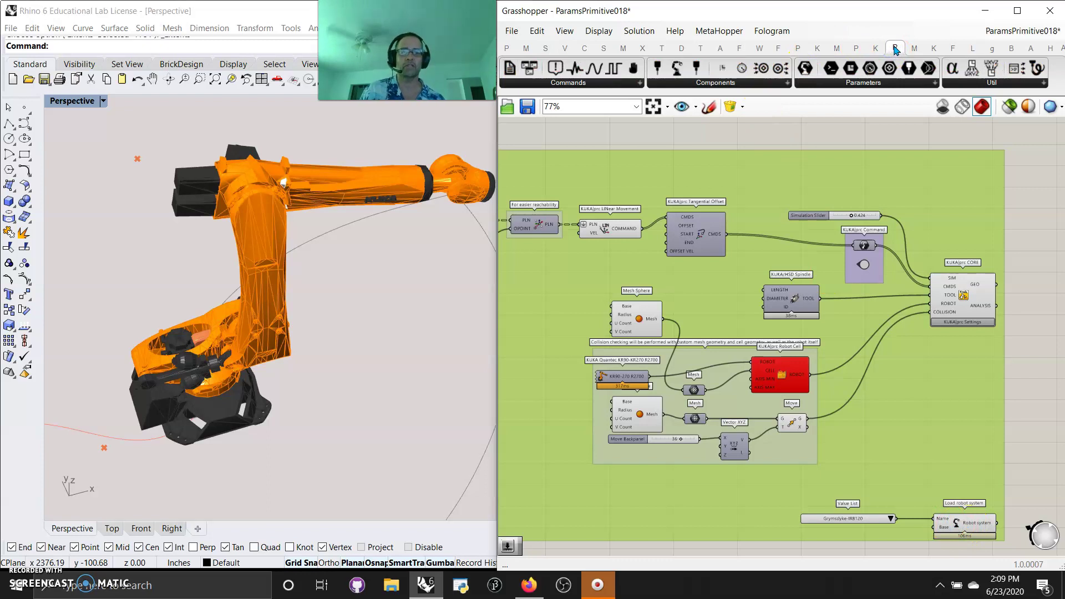
left_click(896, 50)
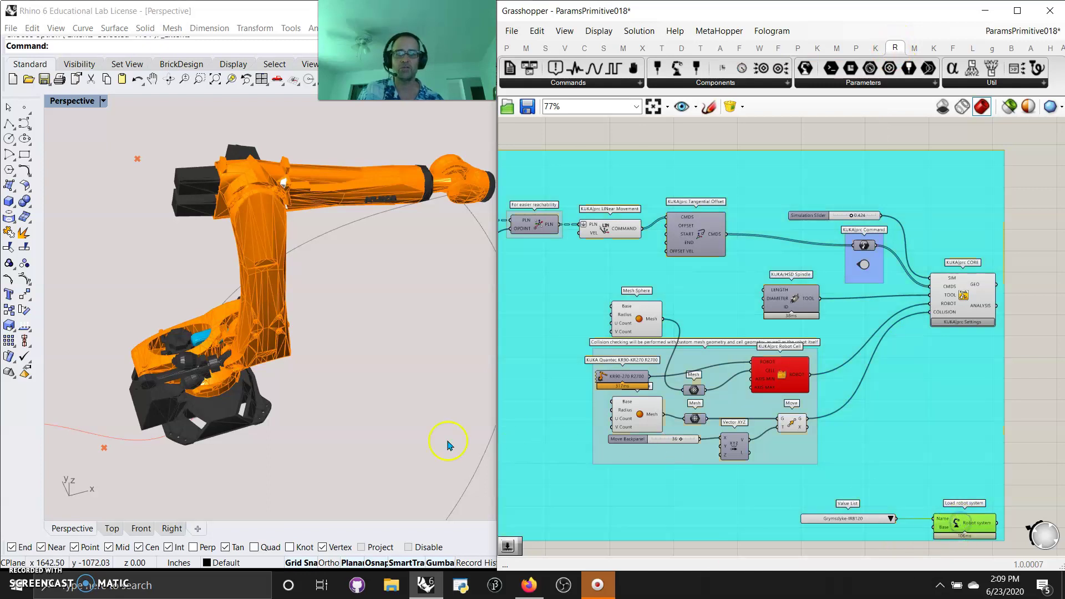
Select all components in the purple group below the main definition and turn off their preview.
scroll(447, 445, "down", 4)
scroll(823, 353, "down", 5)
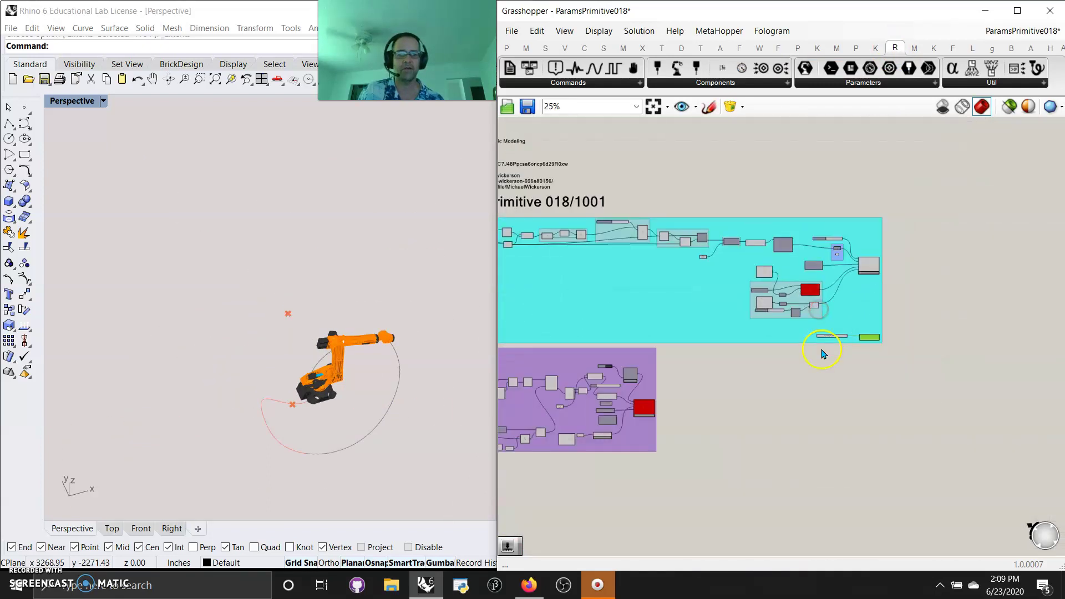
right_click_drag(823, 353, 1001, 355)
left_click_drag(890, 481, 560, 335)
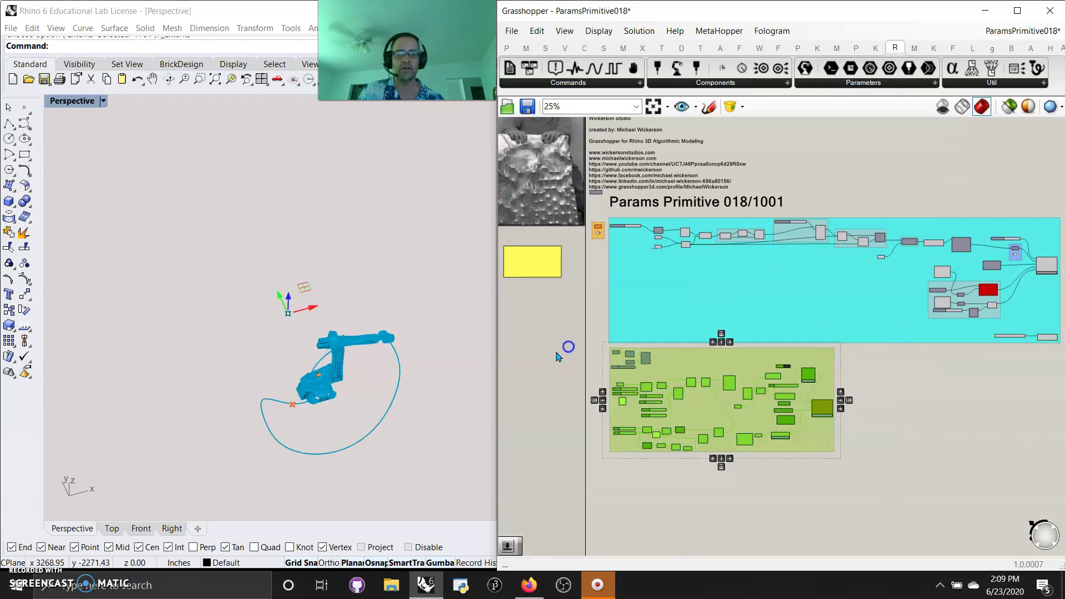
right_click(516, 358)
left_click(563, 383)
Examine the Load robot system component's robot model from several angles in the Perspective viewport.
right_click_drag(899, 370, 752, 402)
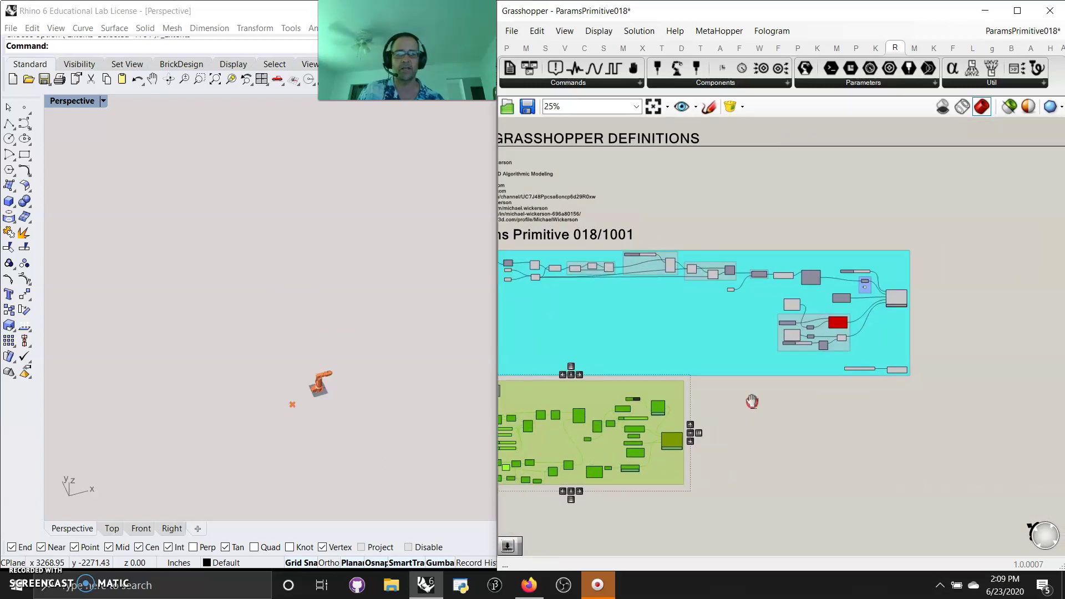
scroll(875, 403, "up", 5)
right_click_drag(408, 417, 394, 420)
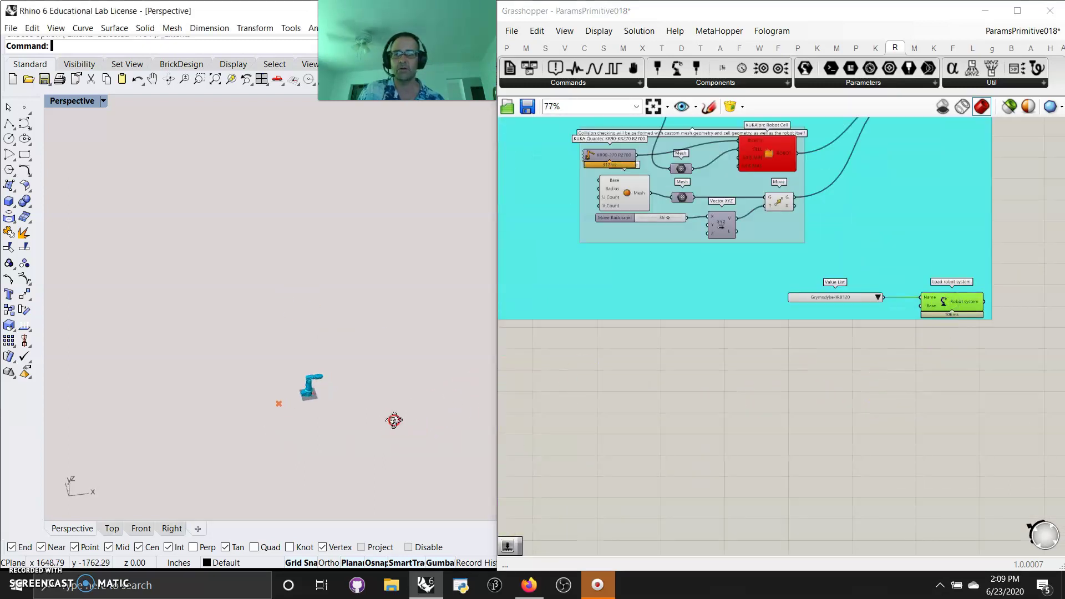
scroll(255, 397, "up", 8)
right_click_drag(320, 279, 321, 298)
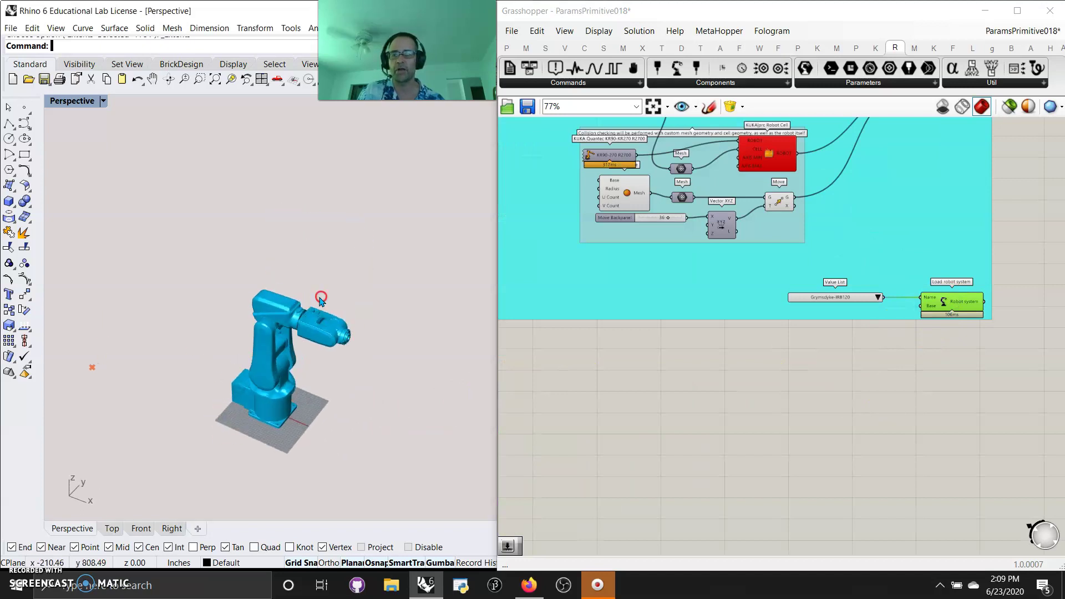
scroll(298, 353, "up", 8)
scroll(308, 347, "down", 6)
right_click_drag(309, 351, 304, 338)
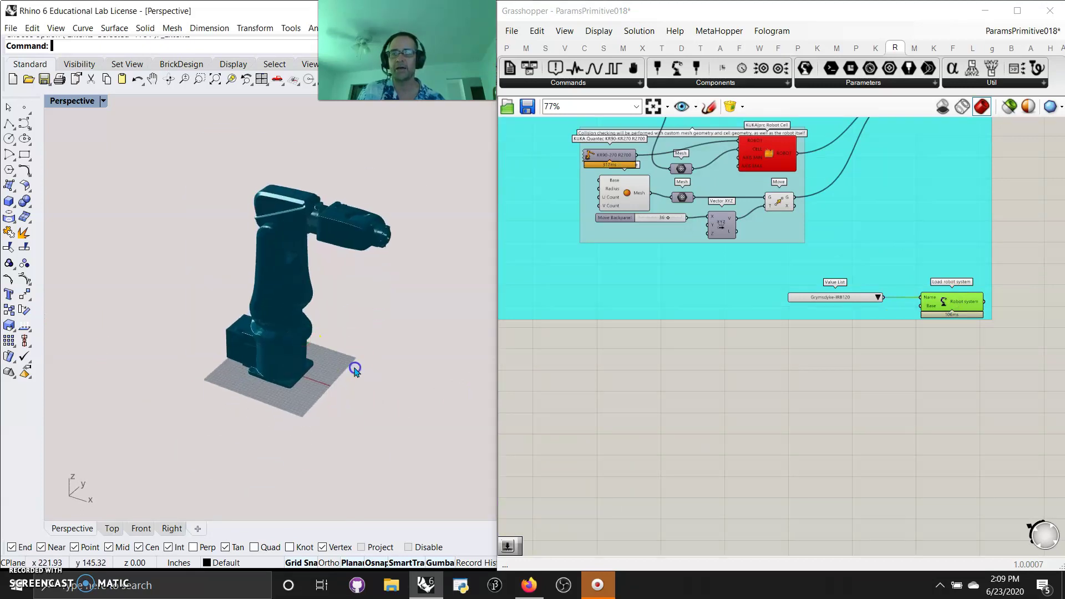
scroll(304, 358, "up", 3)
scroll(320, 380, "down", 5)
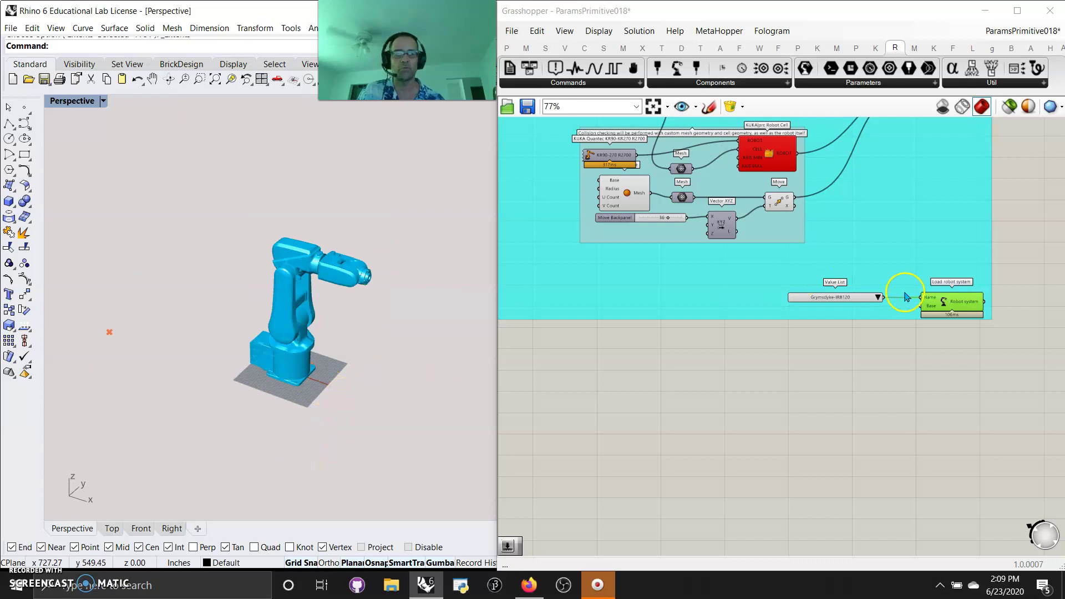
Set the value list feeding Load robot system to CITA-IRB1600-145 + Turntable, and switch it to Bartlett-KR60.
left_click(876, 300)
left_click(907, 349)
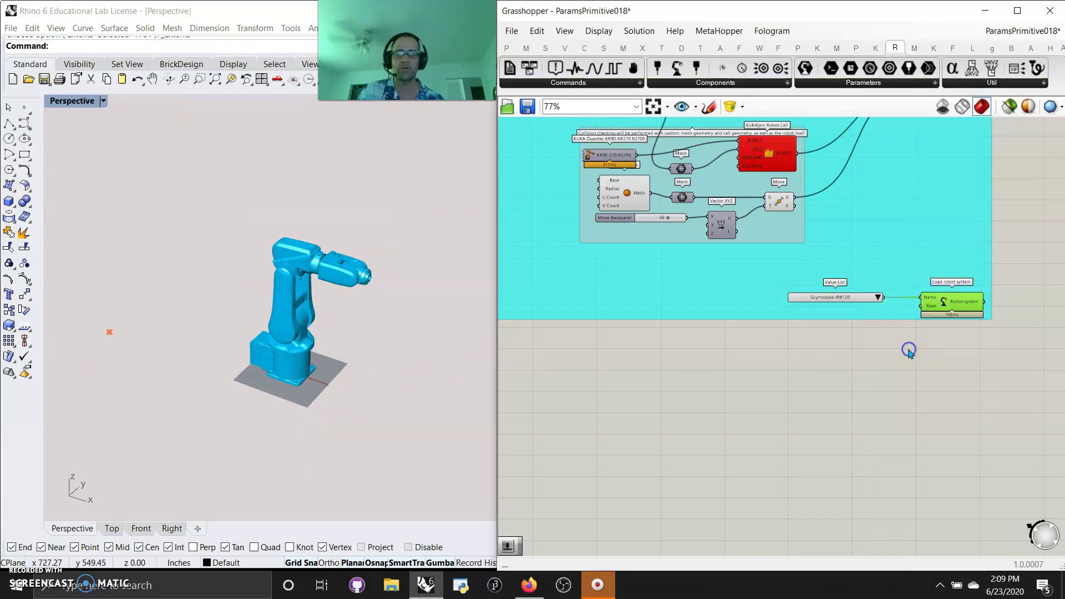
left_click(875, 299)
left_click(899, 230)
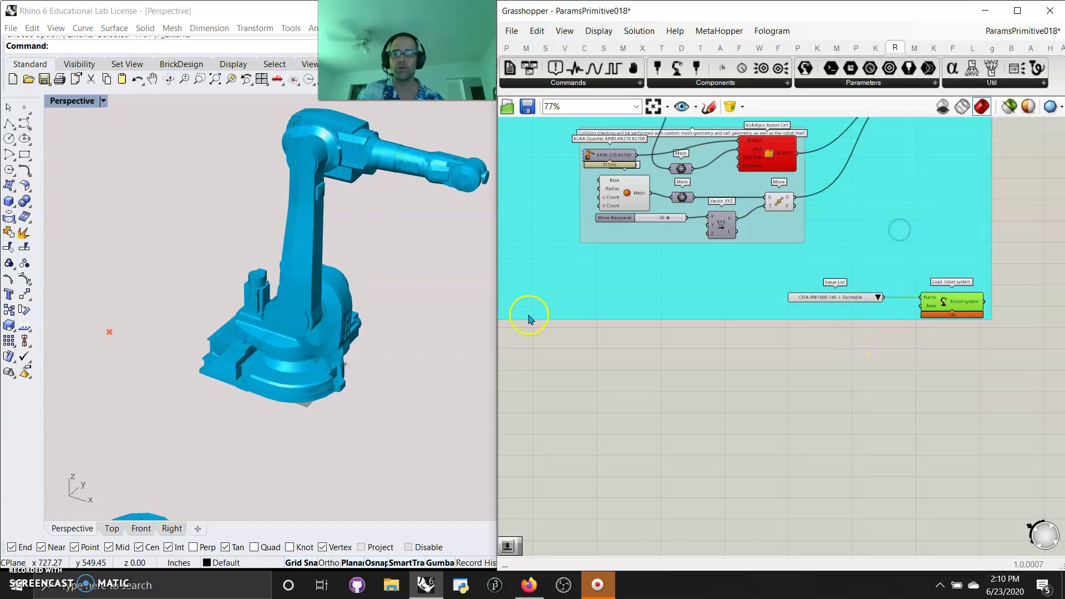
right_click_drag(448, 332, 368, 326)
scroll(401, 343, "down", 6)
Load the Bartlett-IRB1600 robot system from the value list and view its model.
left_click(850, 299)
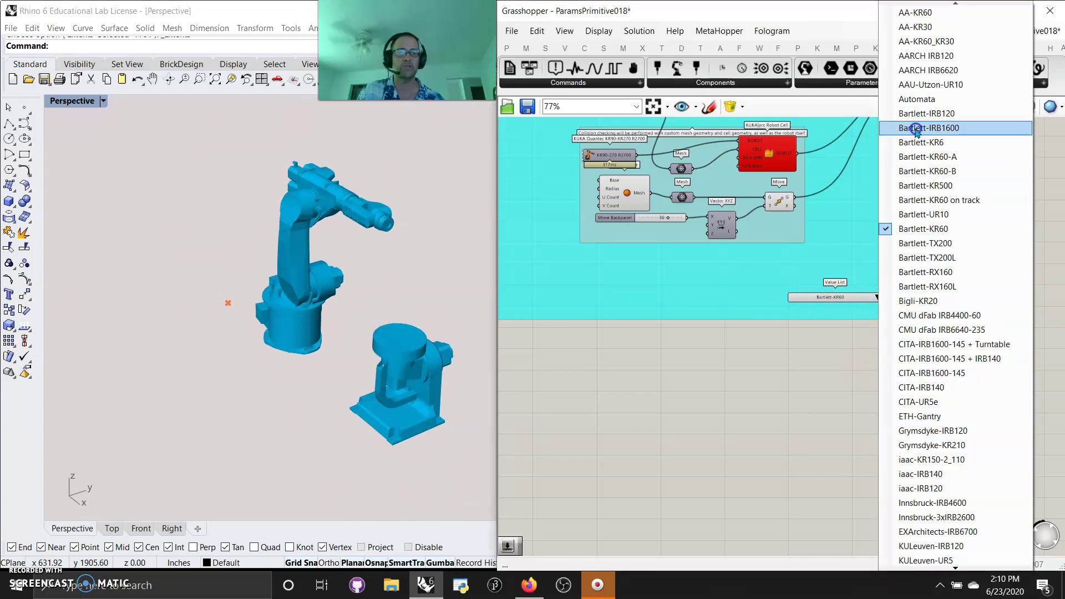
left_click(915, 130)
right_click_drag(466, 396, 397, 354)
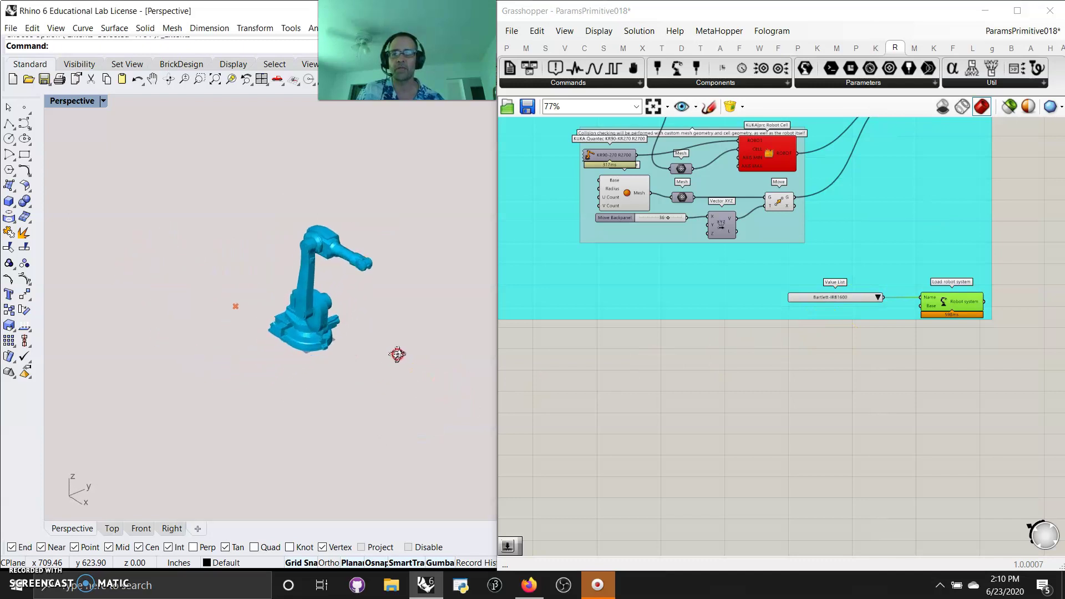
Select all components of the cyan Params Primitive 018/1001 group and turn off their preview.
scroll(343, 310, "up", 4)
right_click_drag(810, 417, 839, 443)
scroll(822, 403, "down", 4)
mouse_move(752, 450)
right_mouse_down()
mouse_move(902, 388)
mouse_move(999, 378)
right_mouse_up()
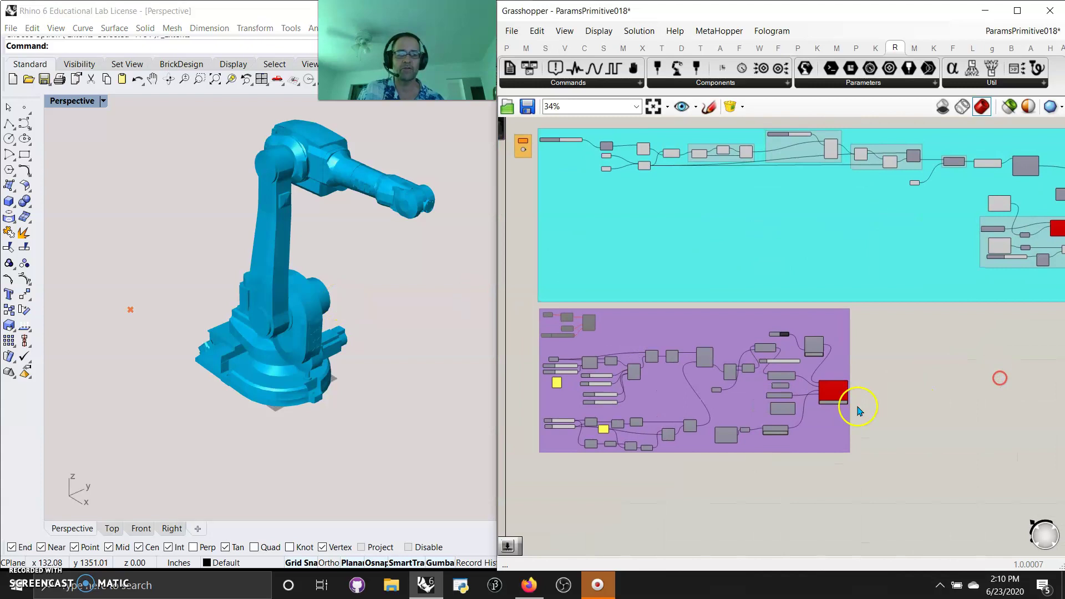
scroll(697, 494, "up", 5)
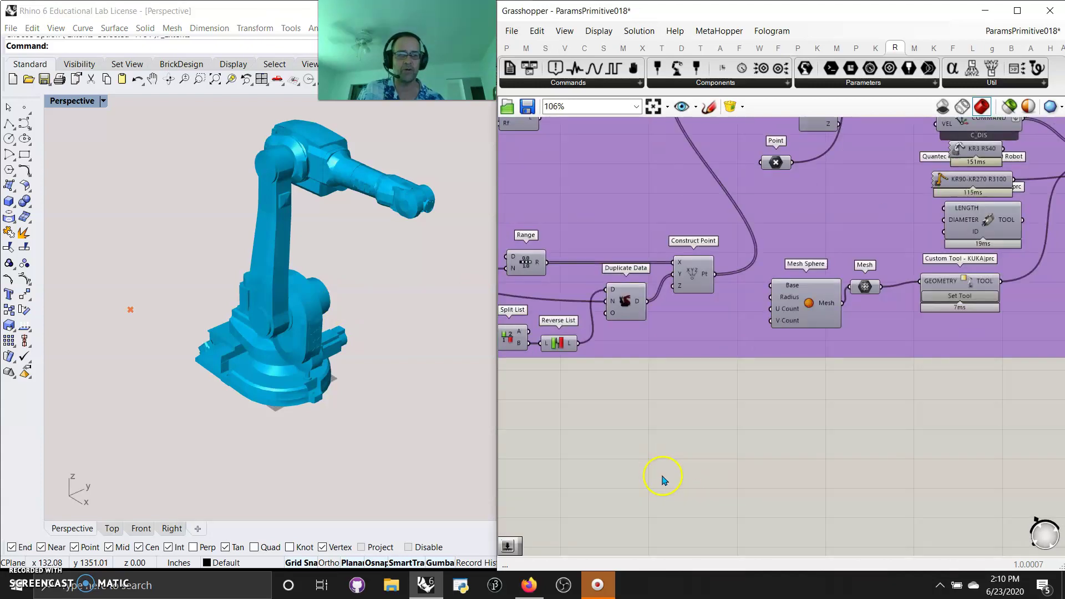
right_click_drag(663, 478, 772, 556)
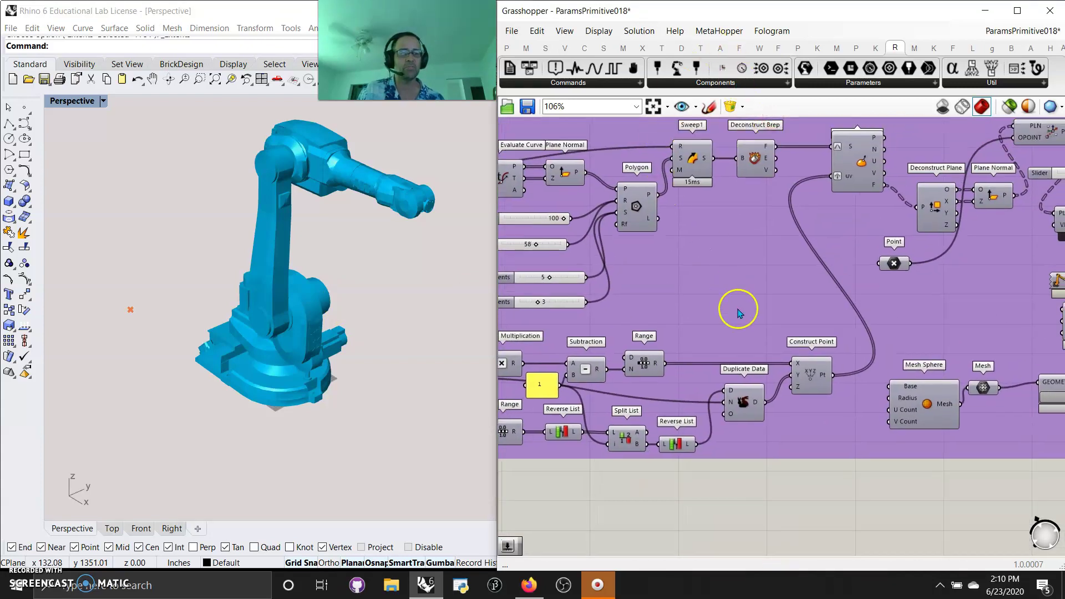
scroll(748, 524, "down", 3)
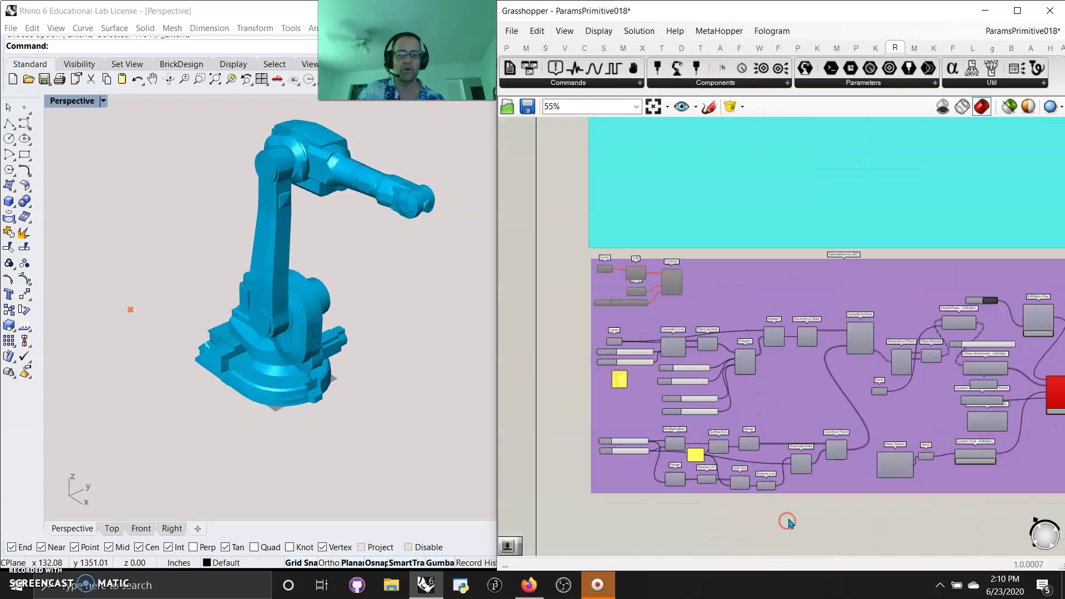
scroll(800, 524, "down", 5)
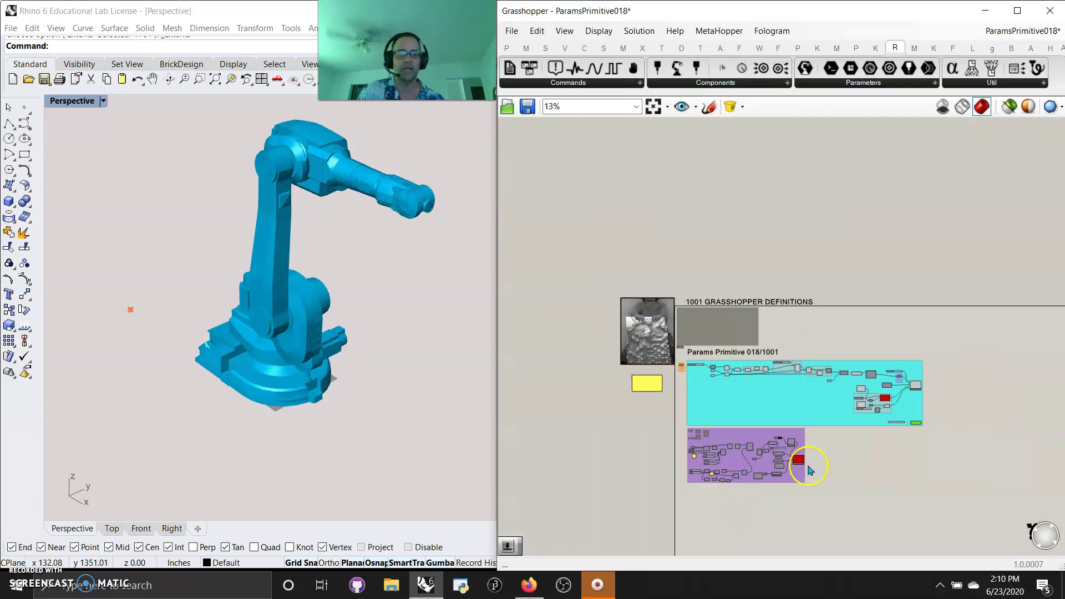
left_click_drag(936, 437, 671, 341)
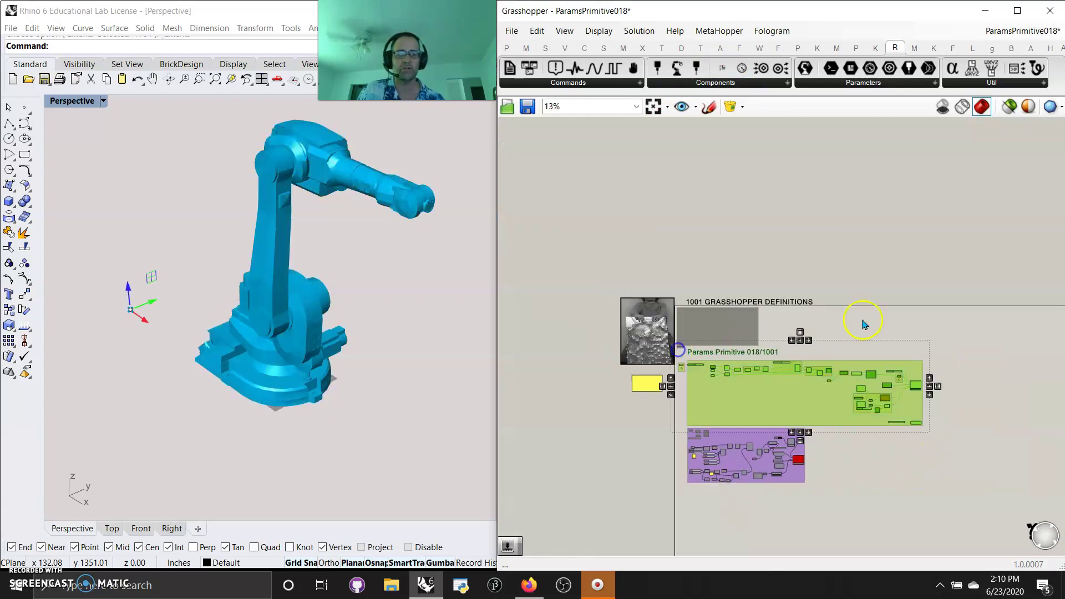
right_click(899, 308)
left_click(941, 331)
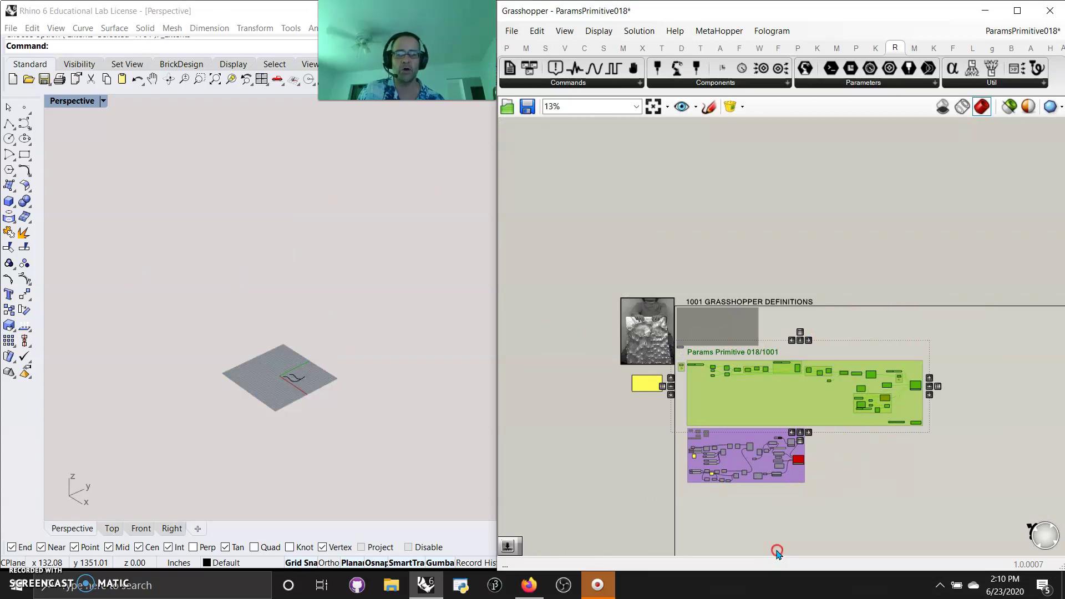
Select the two wavy curves near the origin in the Perspective viewport and hide them.
right_click_drag(777, 552, 788, 507)
scroll(316, 402, "up", 5)
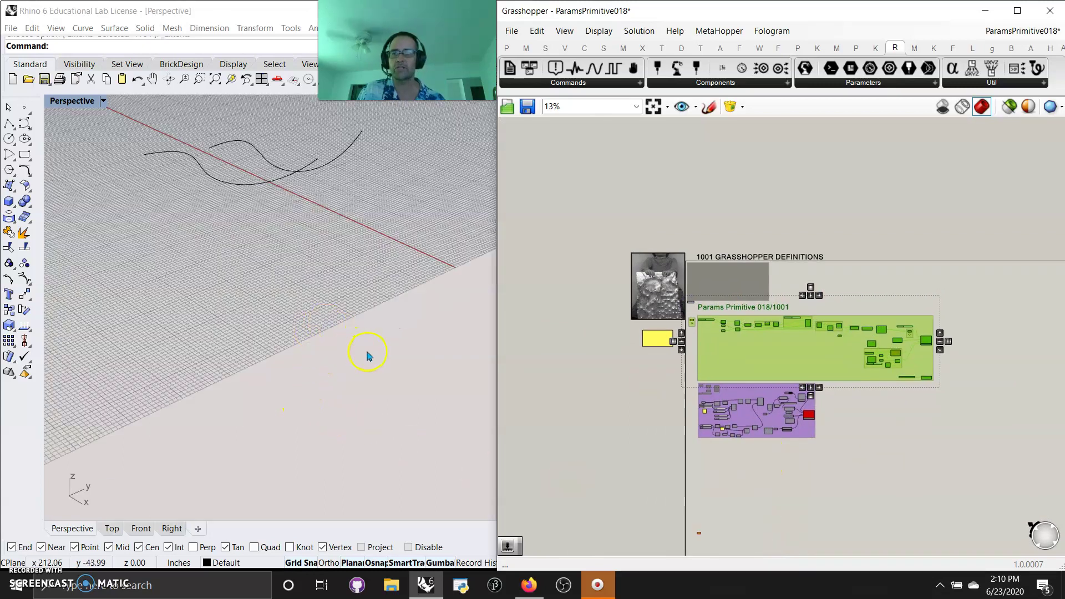
scroll(367, 355, "down", 10)
left_click_drag(368, 358, 319, 275)
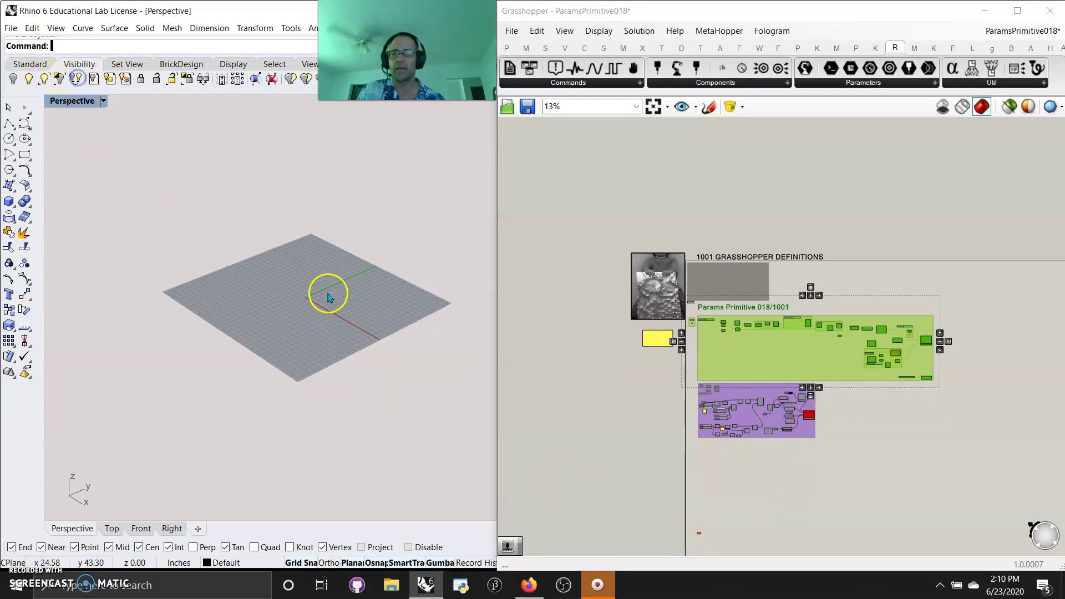
scroll(329, 298, "up", 3)
scroll(785, 470, "up", 6)
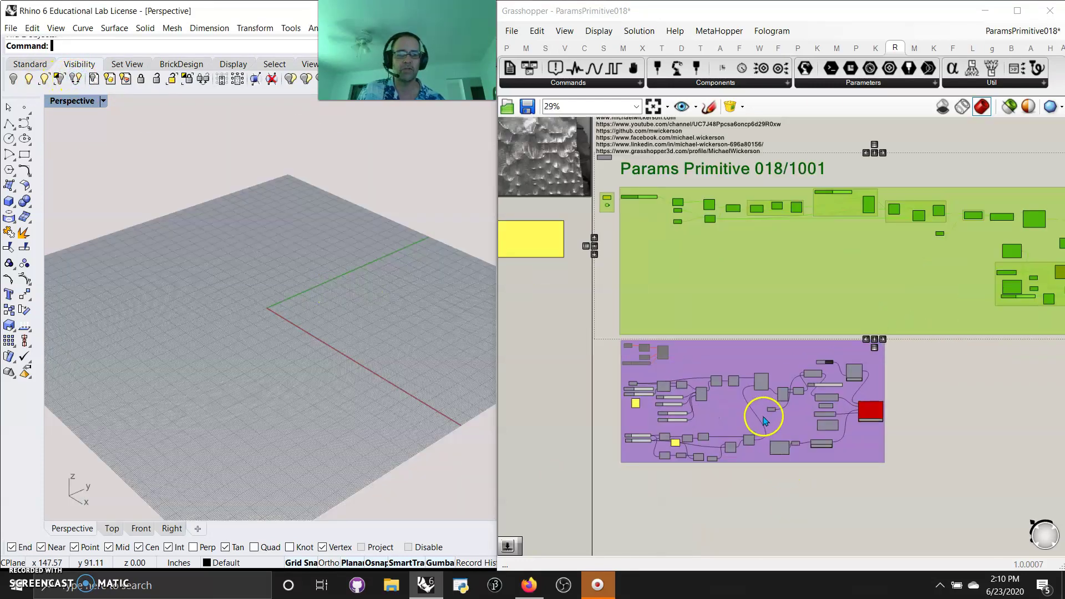
Select all components in the purple SamuraiSword_v001 group and turn on their preview.
left_click_drag(970, 505, 527, 295)
right_click(514, 307)
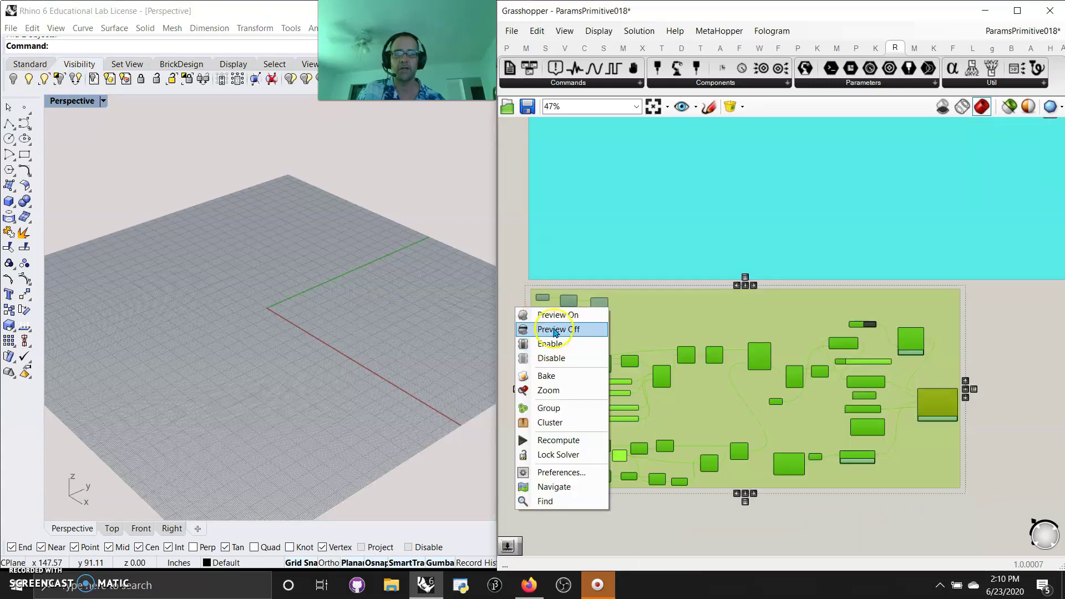
left_click(552, 316)
scroll(305, 411, "down", 10)
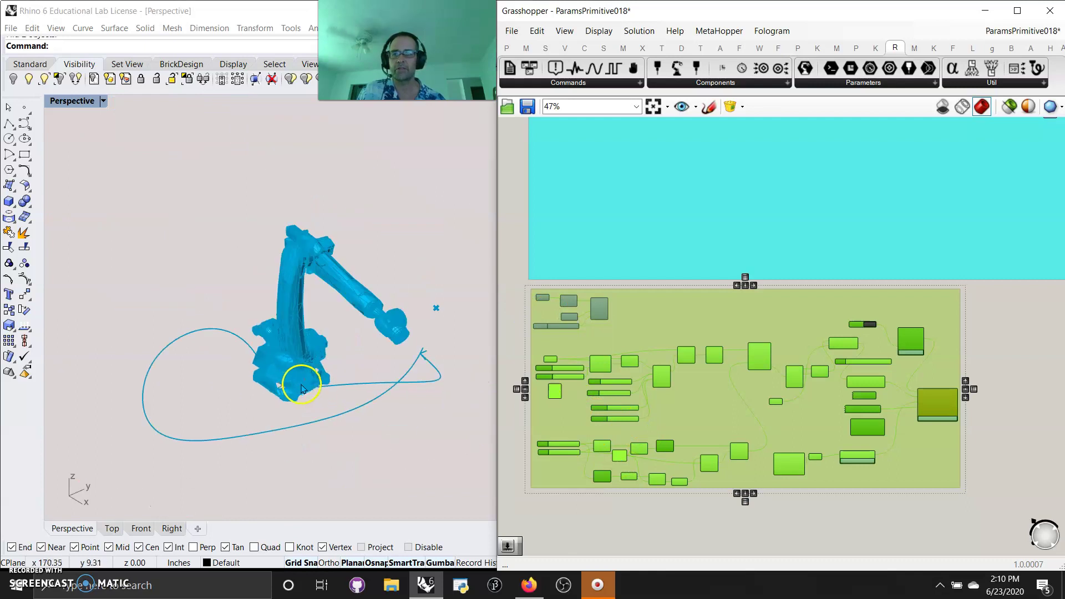
scroll(637, 400, "up", 8)
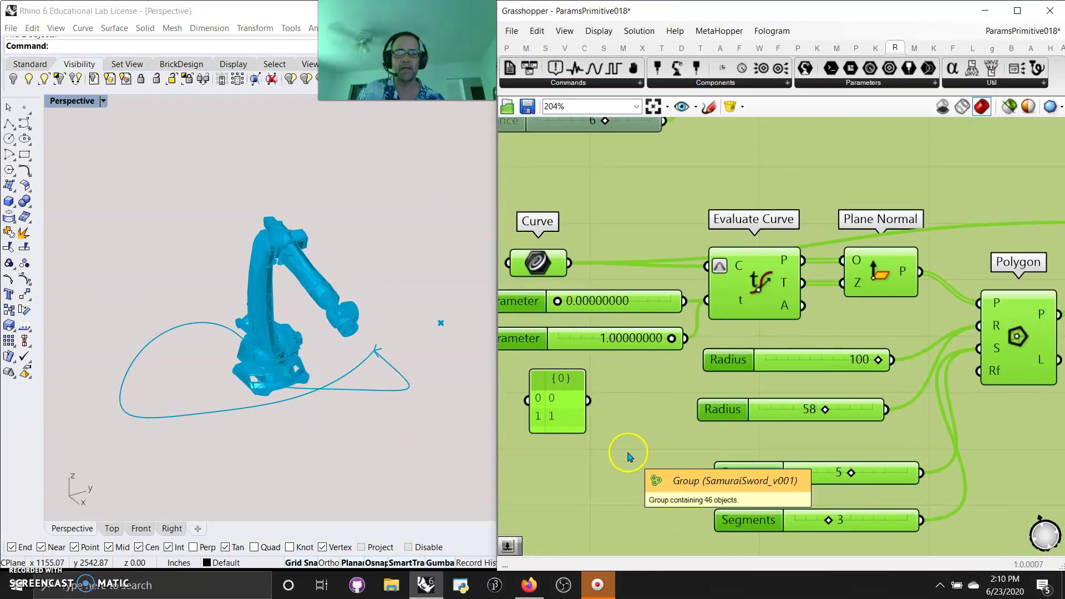
Ungroup the purple SamuraiSword_v001 group around the Curve, Evaluate Curve and Polygon components.
right_click_drag(635, 432, 684, 440)
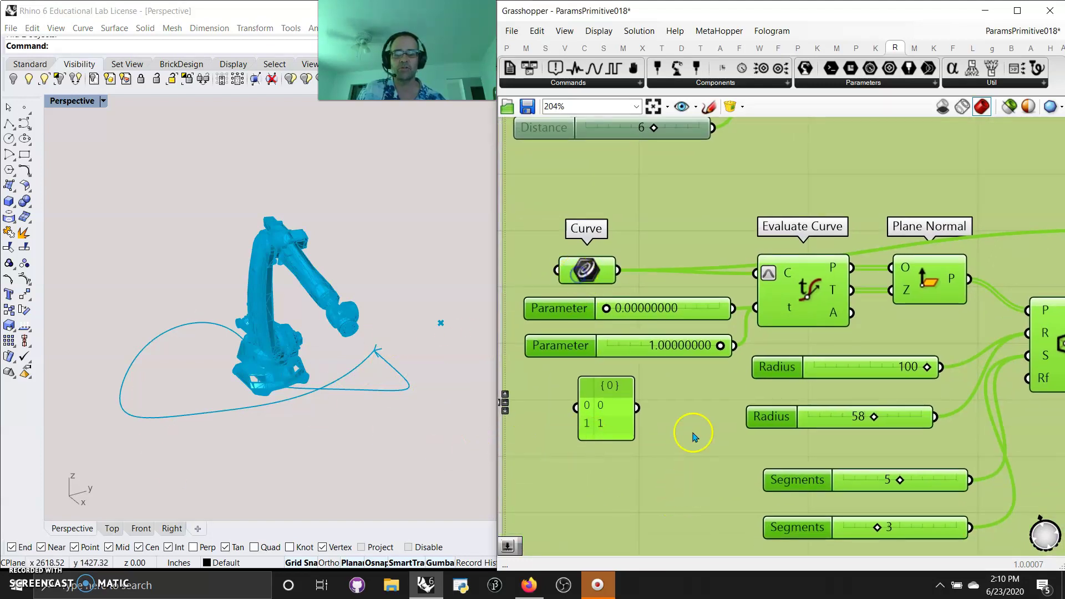
right_click_drag(693, 432, 821, 421)
left_click(552, 388)
right_click(727, 252)
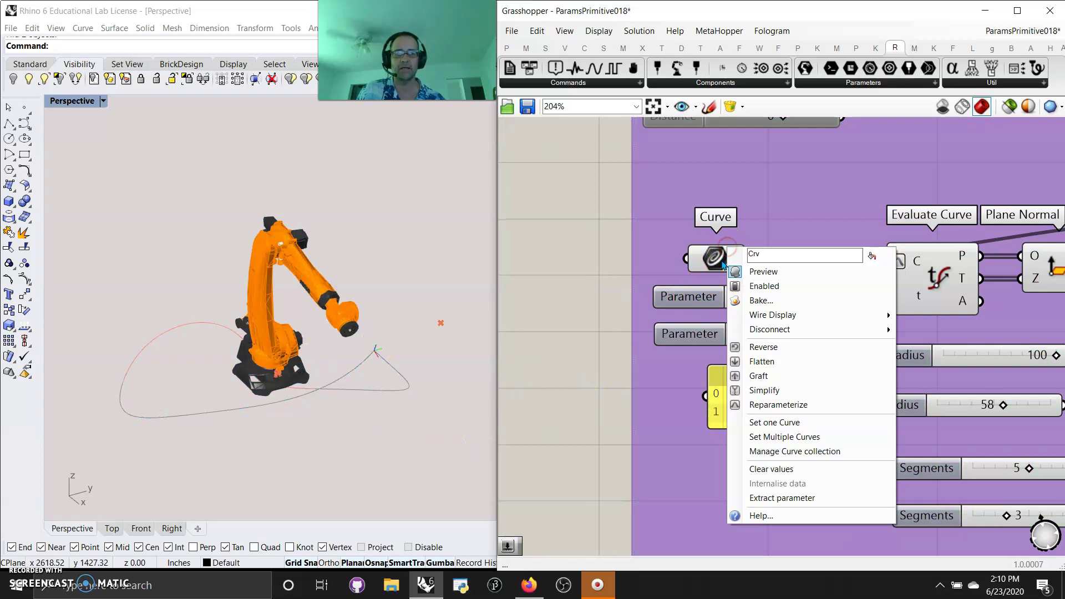
left_click(743, 168)
right_click(778, 171)
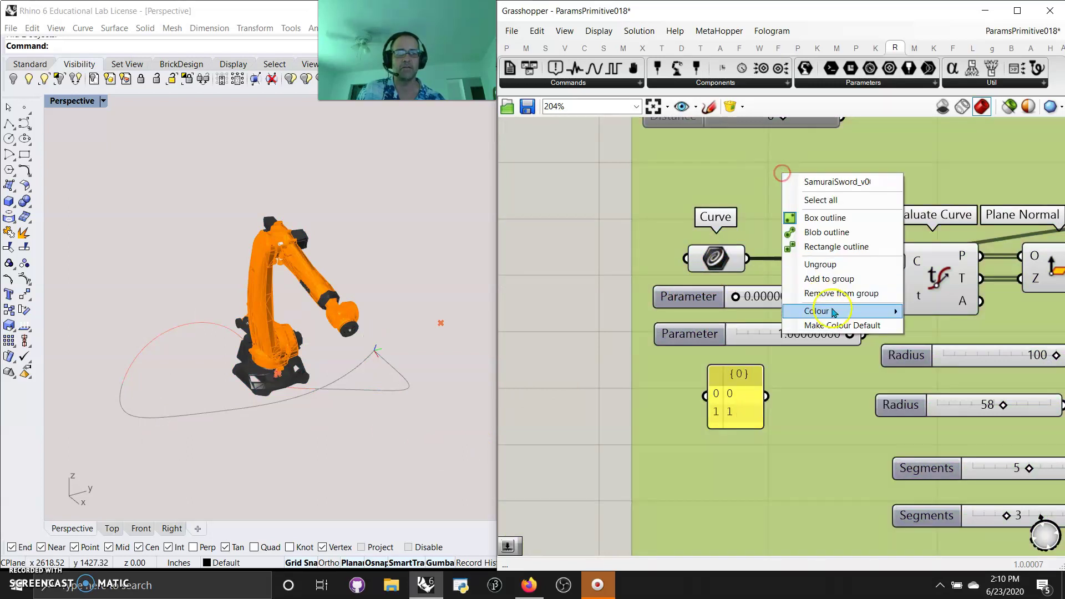
left_click(829, 266)
Try to extract a separate parameter from the Curve component that feeds Evaluate Curve.
right_click(727, 266)
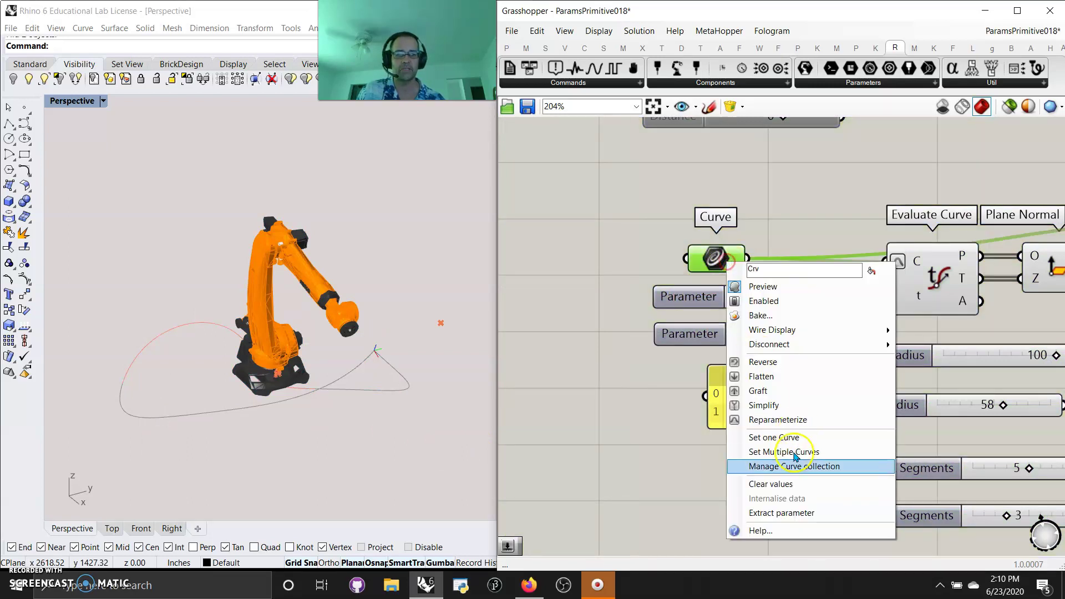
left_click(789, 513)
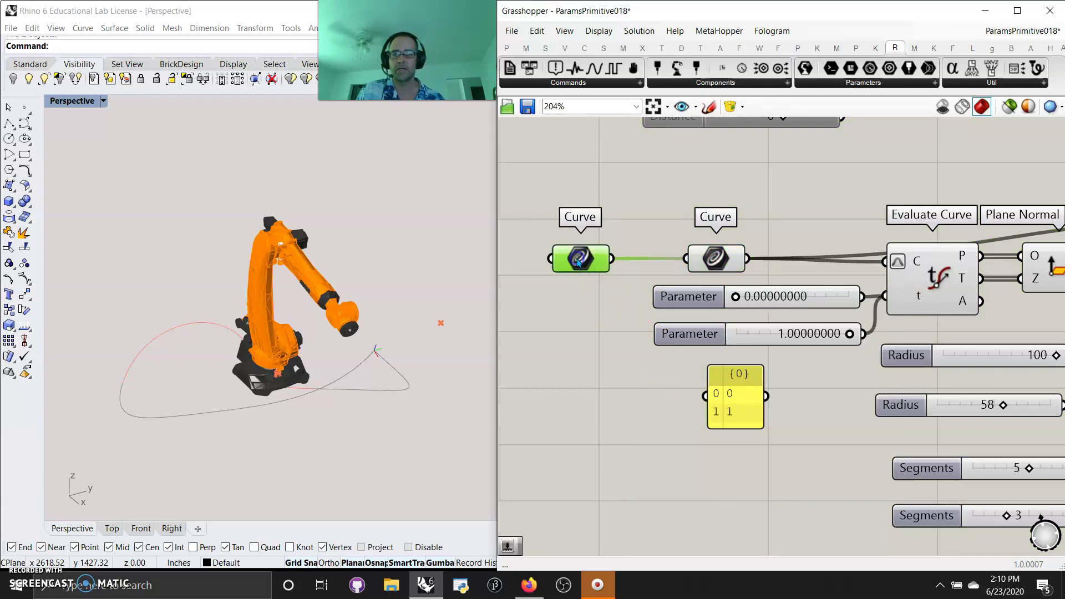
left_click(211, 355)
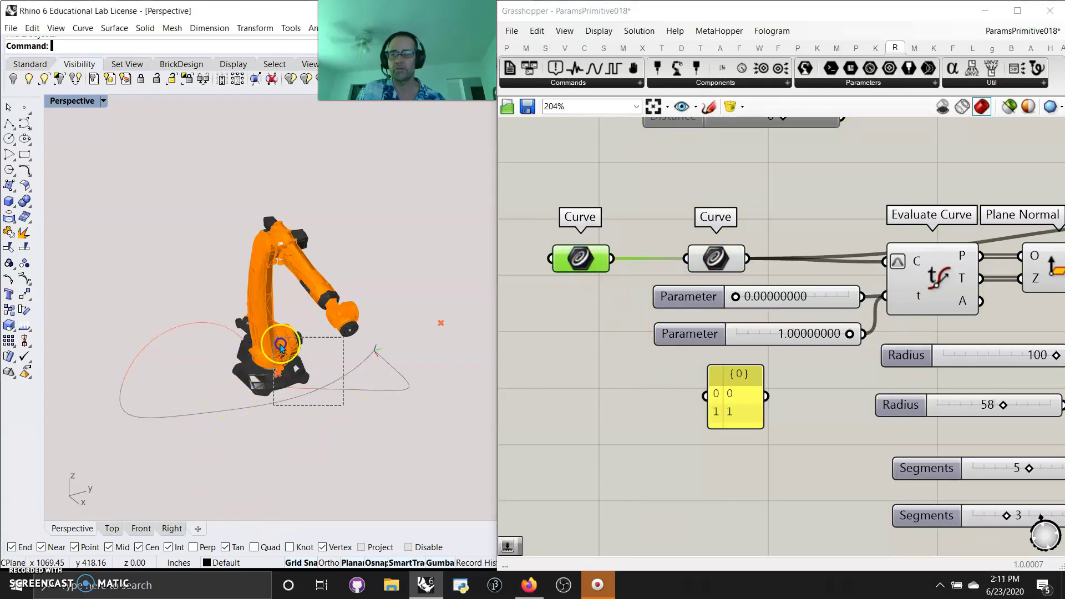
right_click_drag(309, 342, 330, 379)
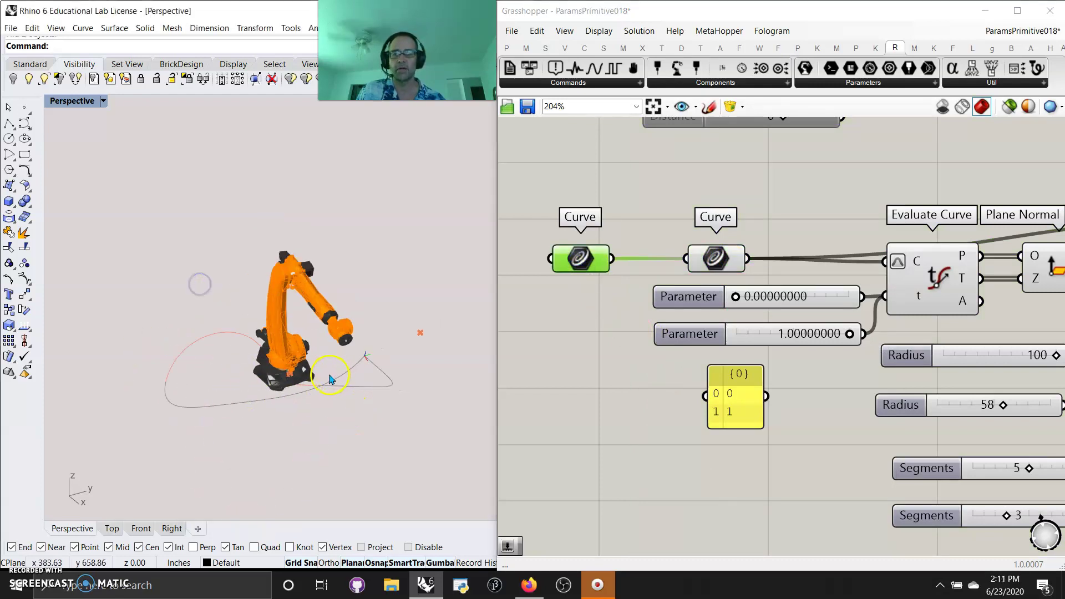
left_click(580, 264)
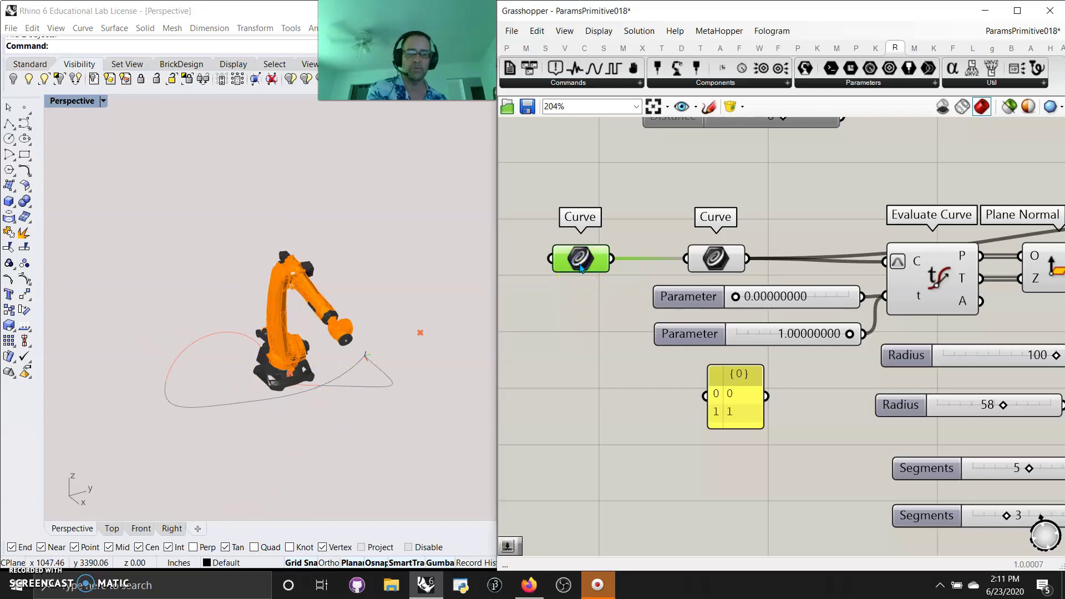
Restrict the preview to selected components only and view the Polygon component's profiles in the Perspective viewport.
right_click_drag(887, 367, 745, 341)
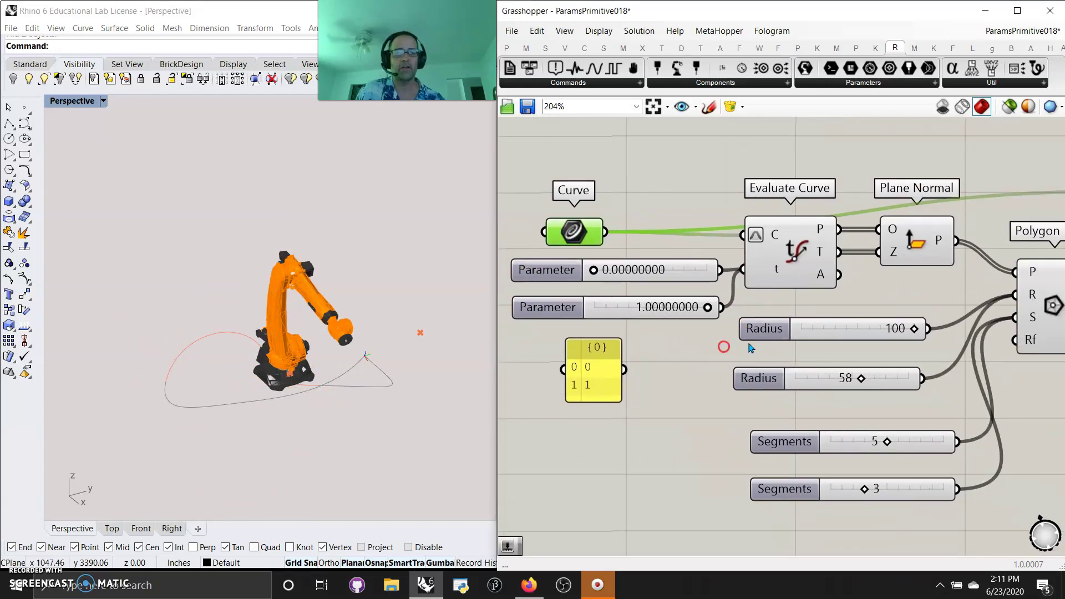
right_click_drag(843, 296, 716, 329)
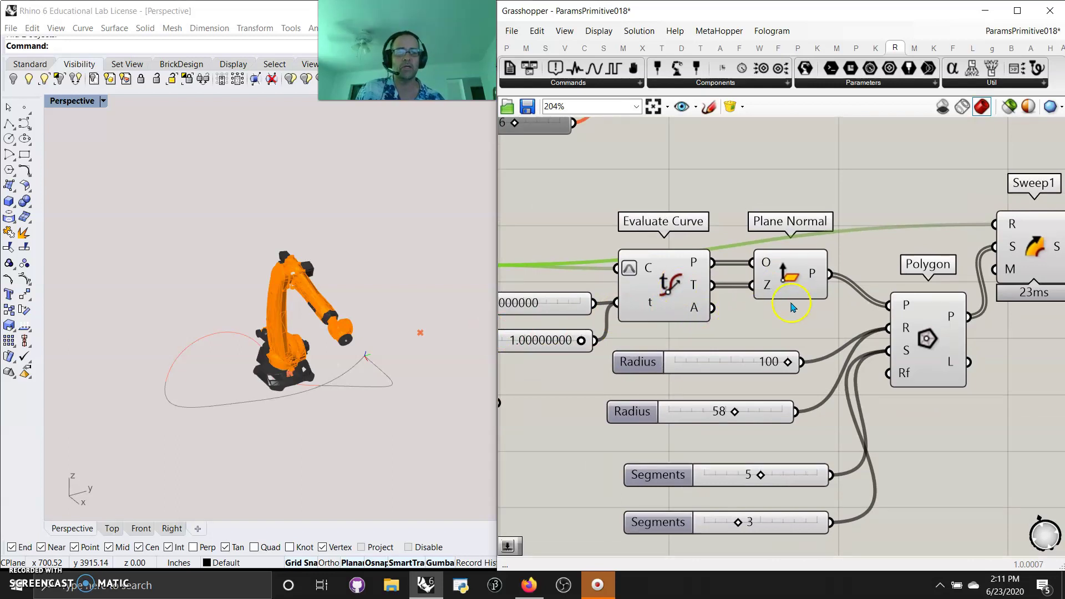
left_click(789, 284)
right_click_drag(999, 448, 775, 452)
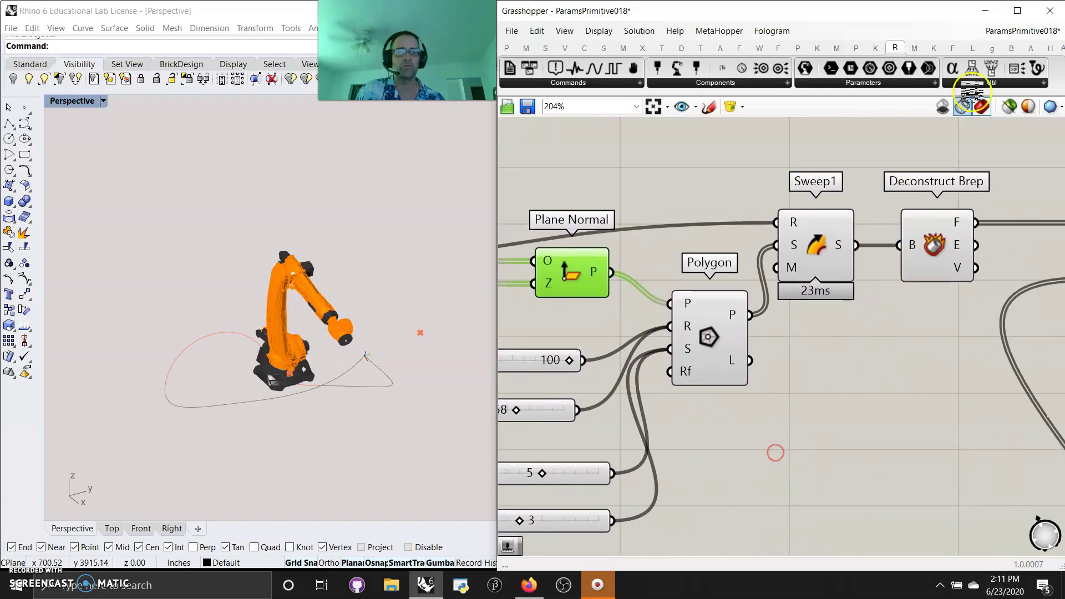
left_click(1010, 105)
left_click(721, 332)
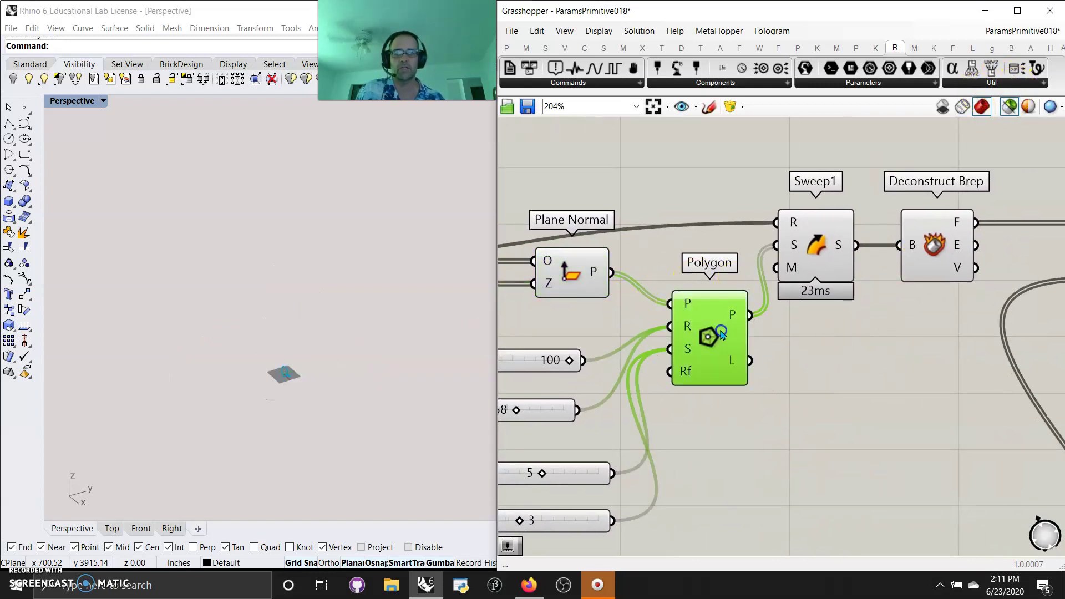
scroll(302, 369, "up", 6)
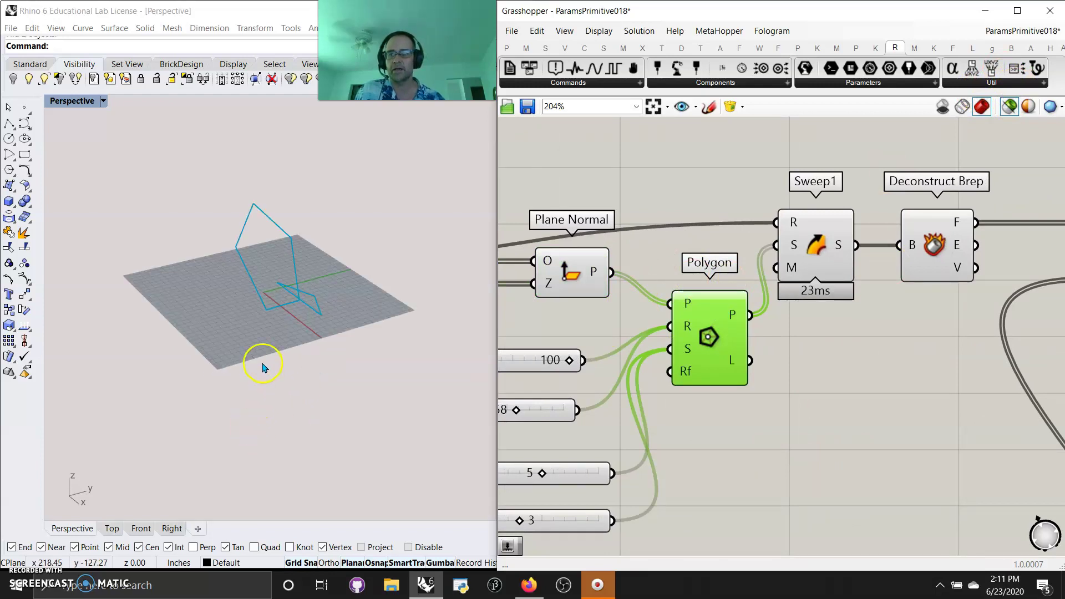
right_click_drag(708, 402, 695, 485)
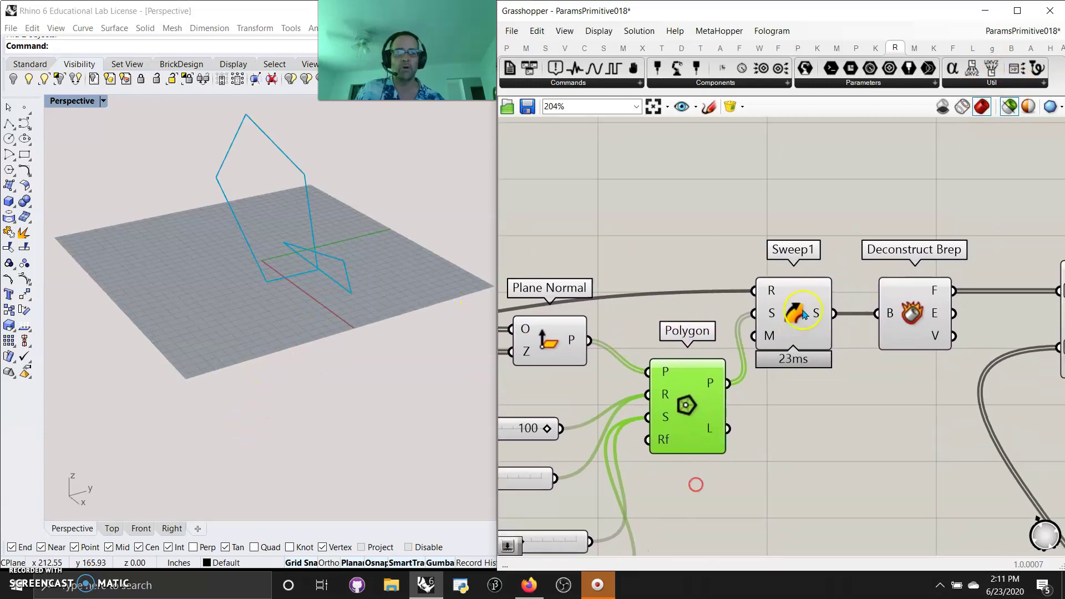
Preview the Sweep1 and Deconstruct Brep geometry in turn and inspect it in the Perspective viewport.
left_click(795, 315)
right_click_drag(276, 290, 269, 297)
left_click(906, 311)
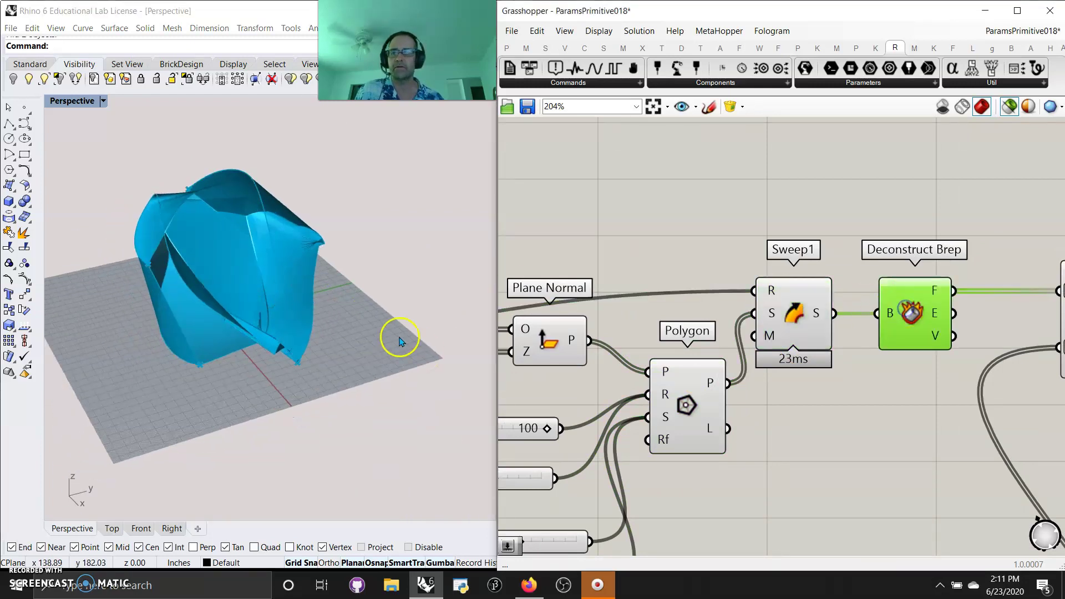
mouse_move(402, 340)
right_mouse_down()
mouse_move(339, 340)
mouse_move(385, 342)
right_mouse_up()
scroll(397, 338, "down", 7)
right_click_drag(885, 425, 610, 413)
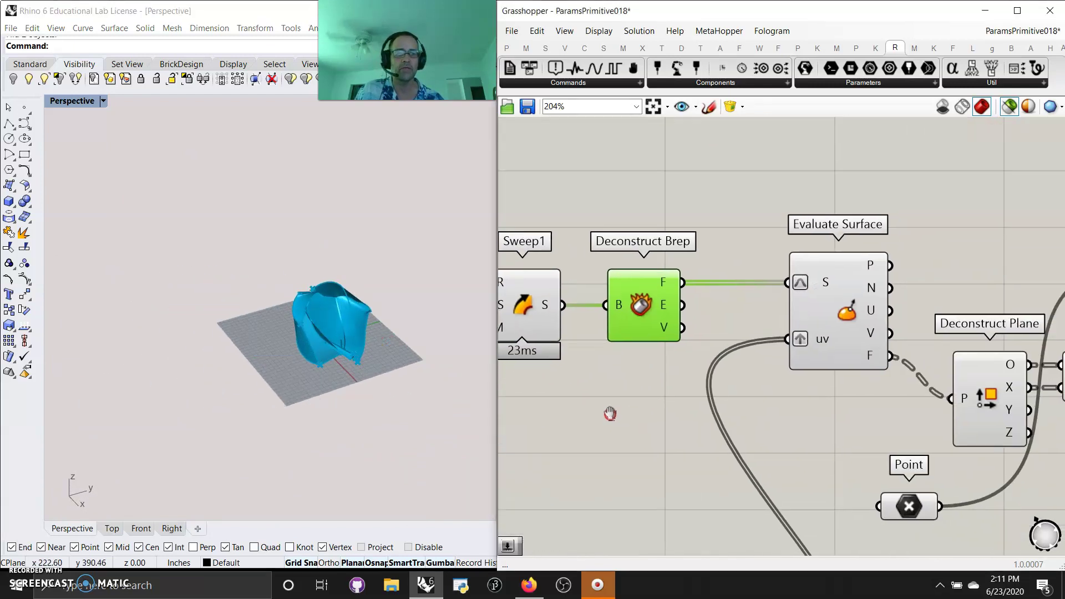
Preview the outputs along the chain from Evaluate Surface through Deconstruct Plane and Plane Normal to Orient Plane - KUKA|prc.
left_click(827, 321)
right_click_drag(869, 435, 674, 385)
scroll(345, 340, "up", 3)
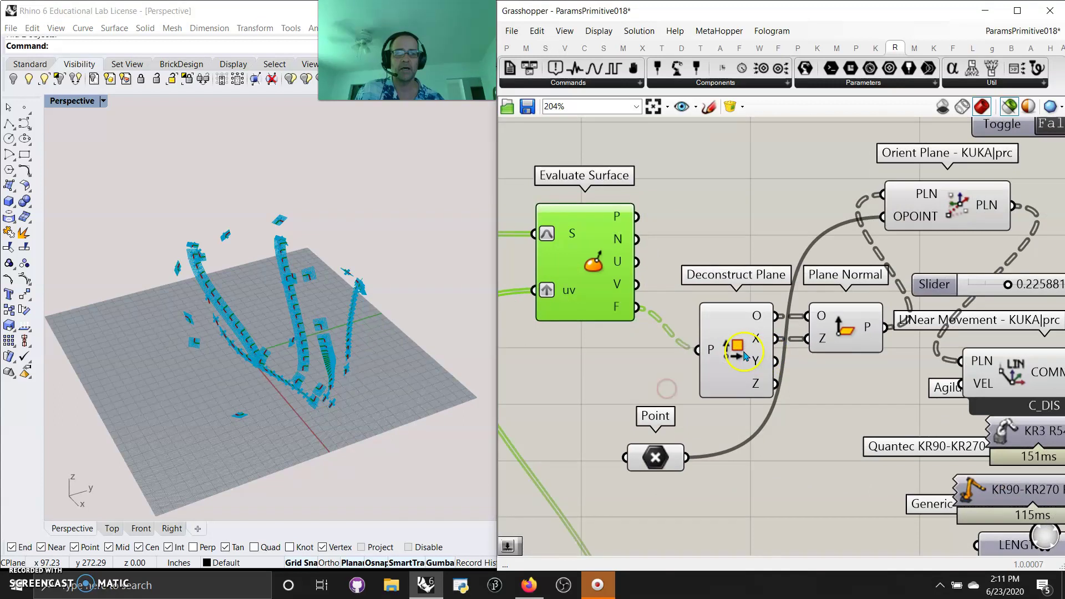
left_click(745, 356)
right_click_drag(843, 353, 698, 382)
left_click(708, 361)
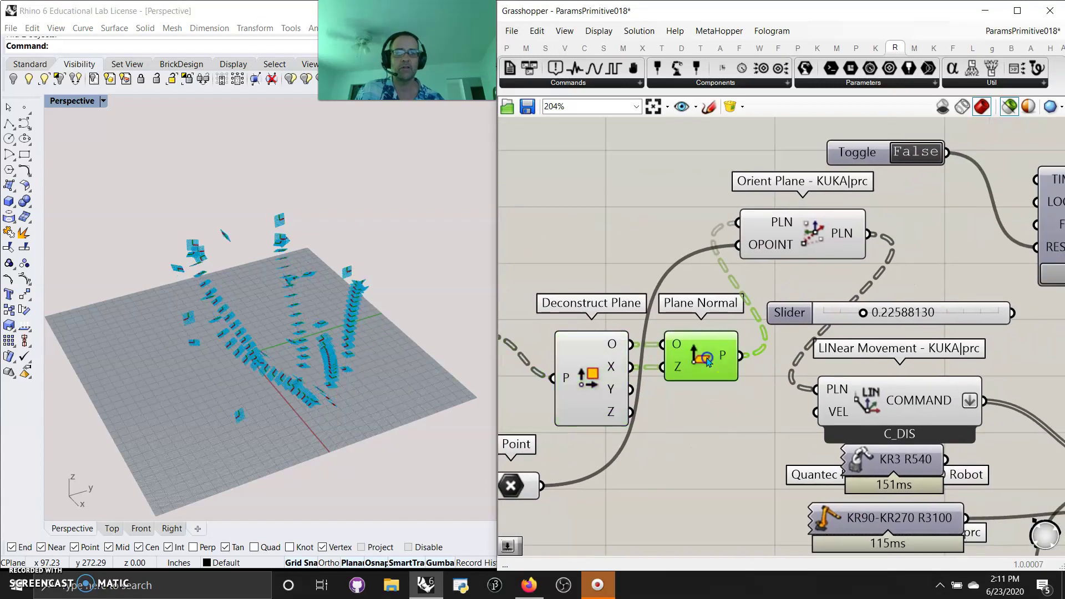
right_click_drag(801, 458, 664, 517)
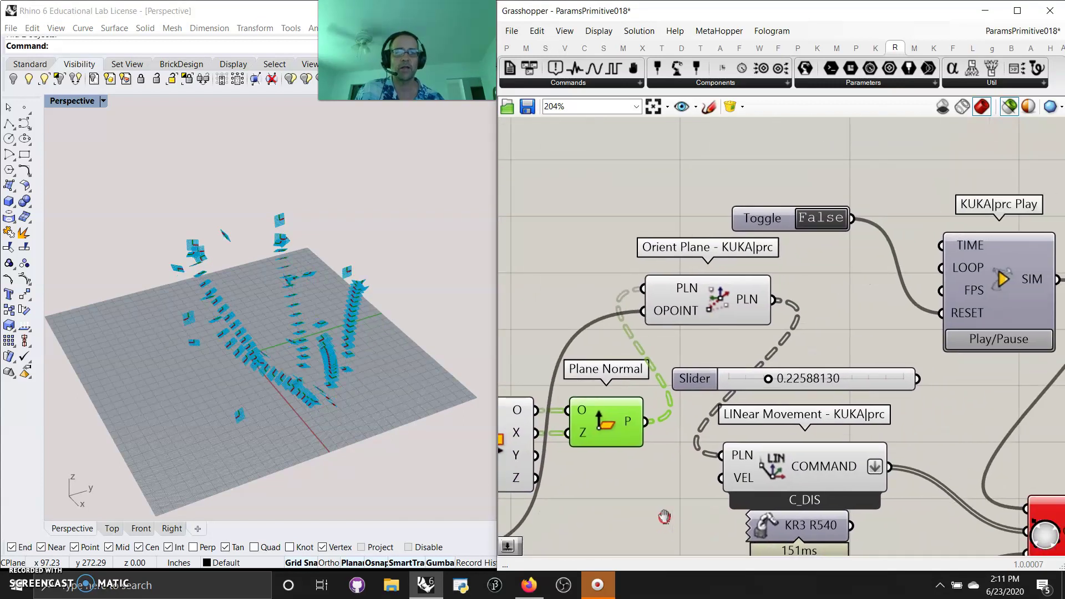
left_click(701, 300)
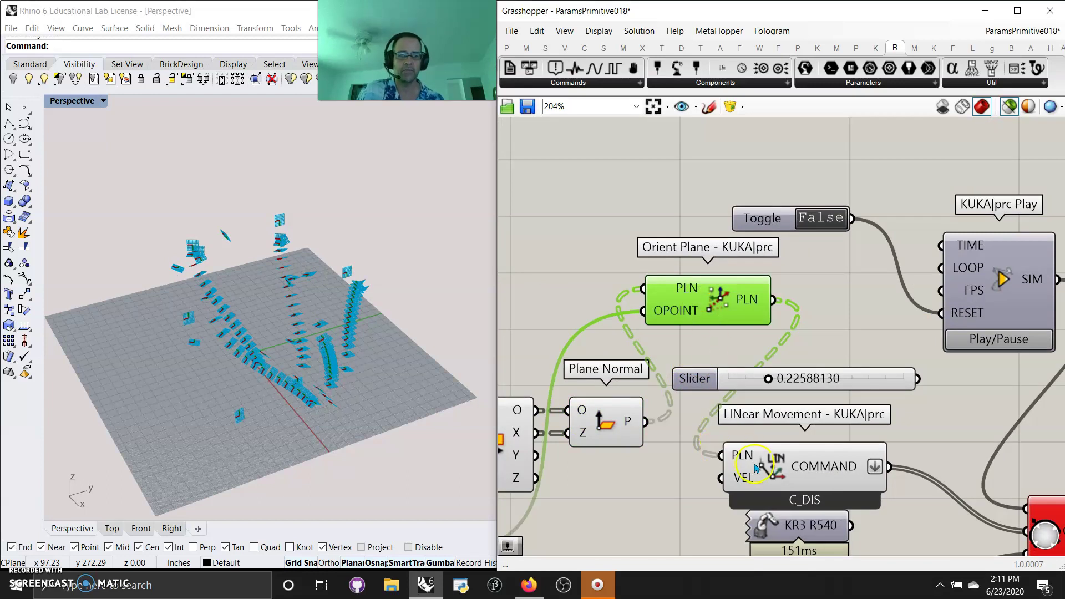
Insert a KUKA|prc Command parameter between LINear Movement's COMMAND output and the KUKA|prc CORE's CMDS input.
right_click_drag(902, 491, 782, 365)
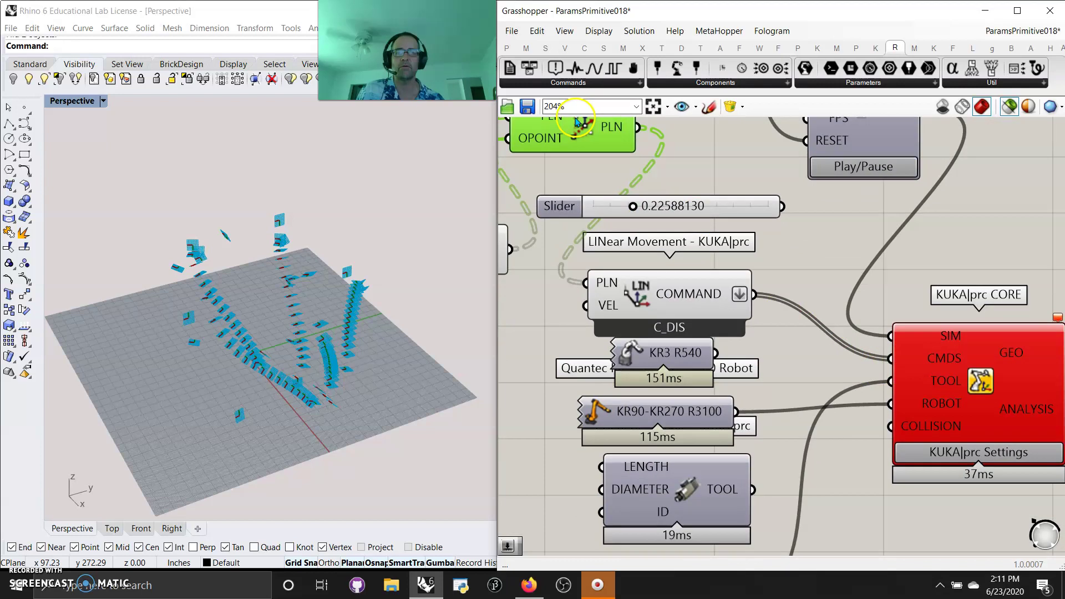
left_click(514, 50)
left_click(657, 87)
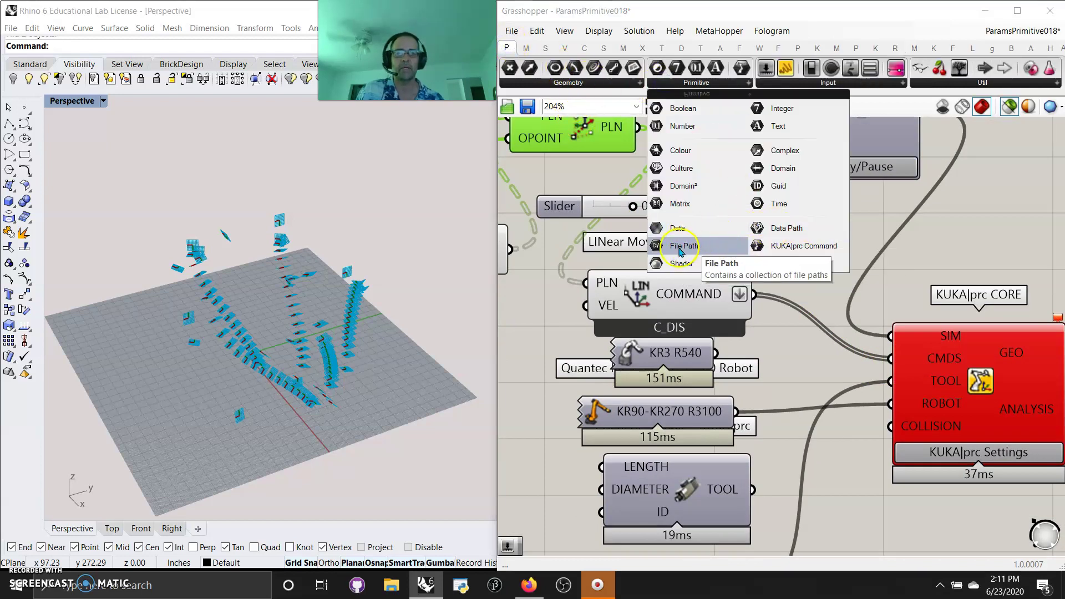
left_click_drag(804, 246, 815, 284)
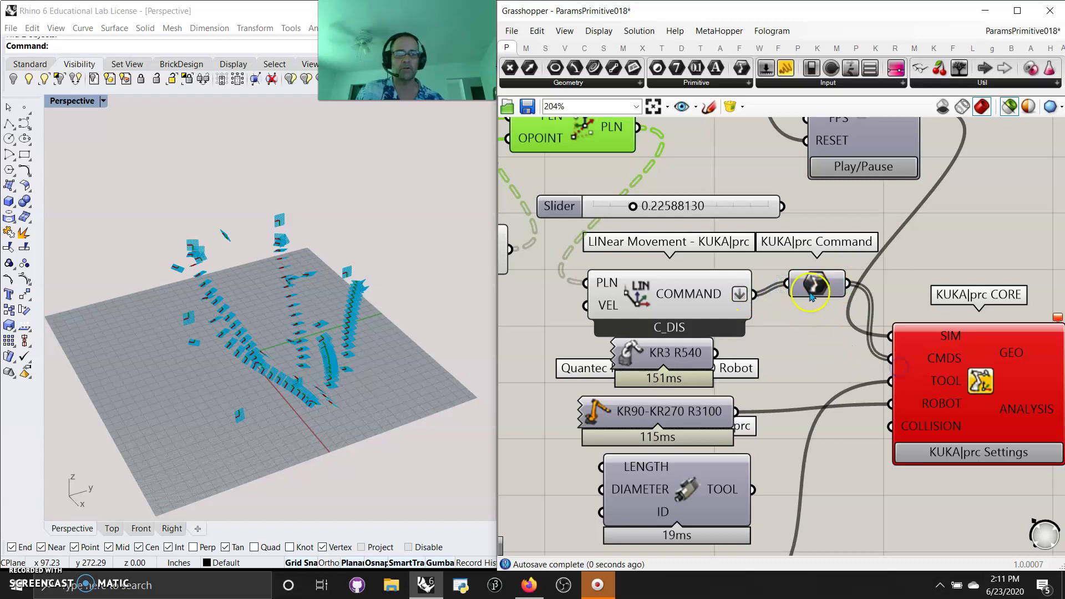
left_click_drag(811, 296, 827, 355)
Examine the wiring from the KUKA|prc Command parameter into KUKA|prc CORE and the connected KUKA|prc Play component.
scroll(826, 355, "down", 10)
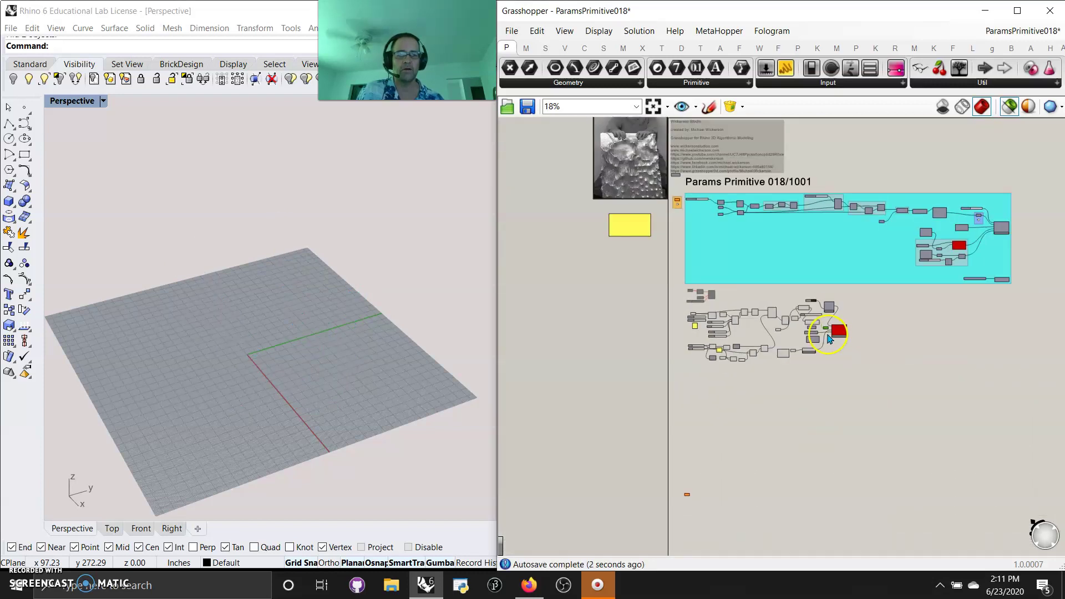
scroll(828, 337, "up", 10)
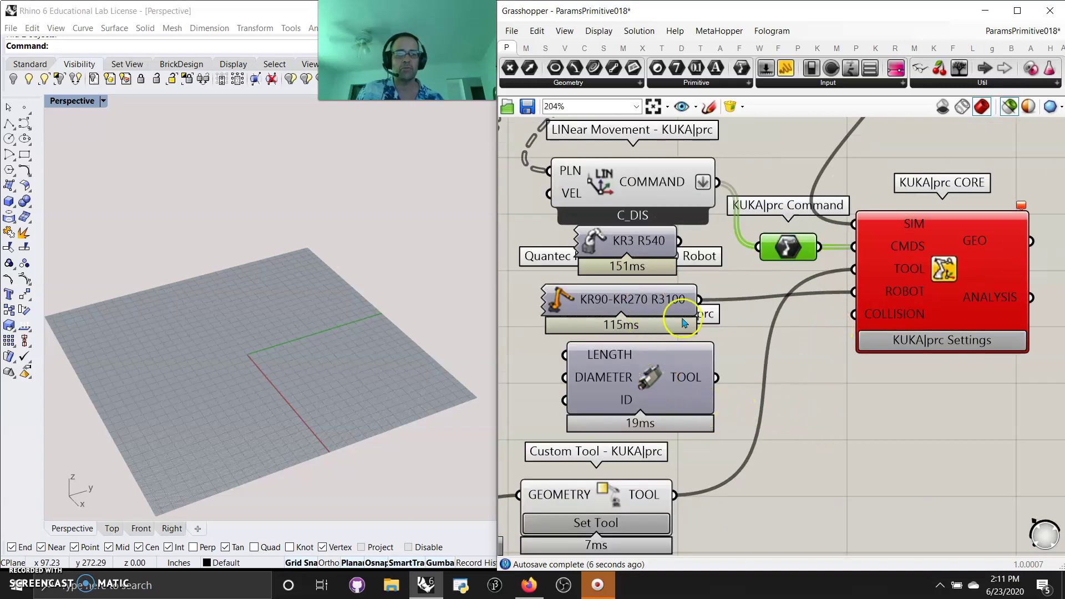
mouse_move(821, 450)
right_mouse_down()
mouse_move(827, 339)
mouse_move(807, 434)
right_mouse_up()
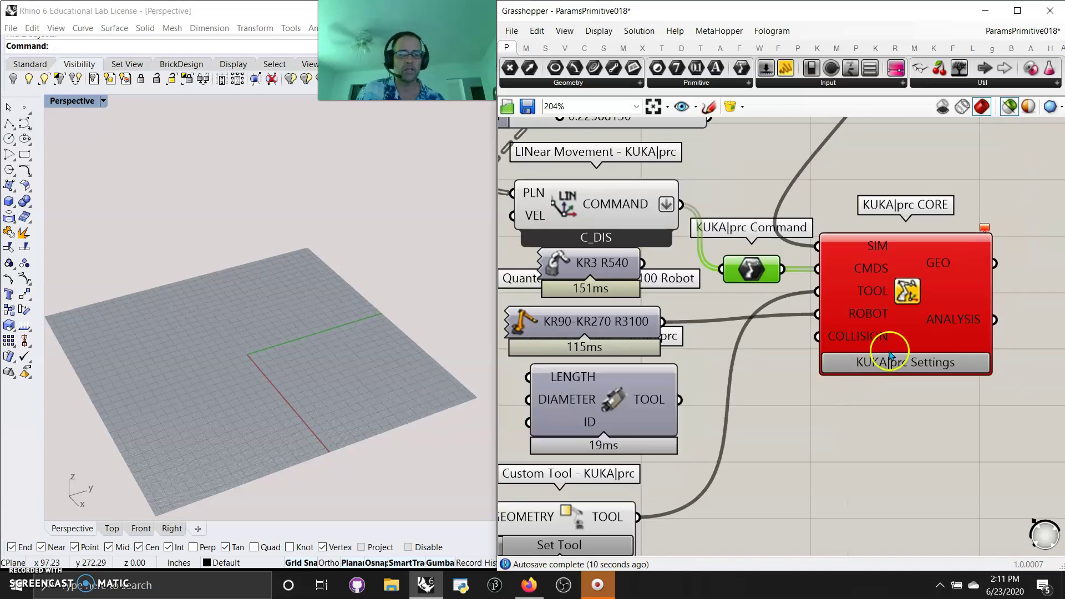
scroll(897, 368, "down", 2)
right_click_drag(892, 404, 859, 441)
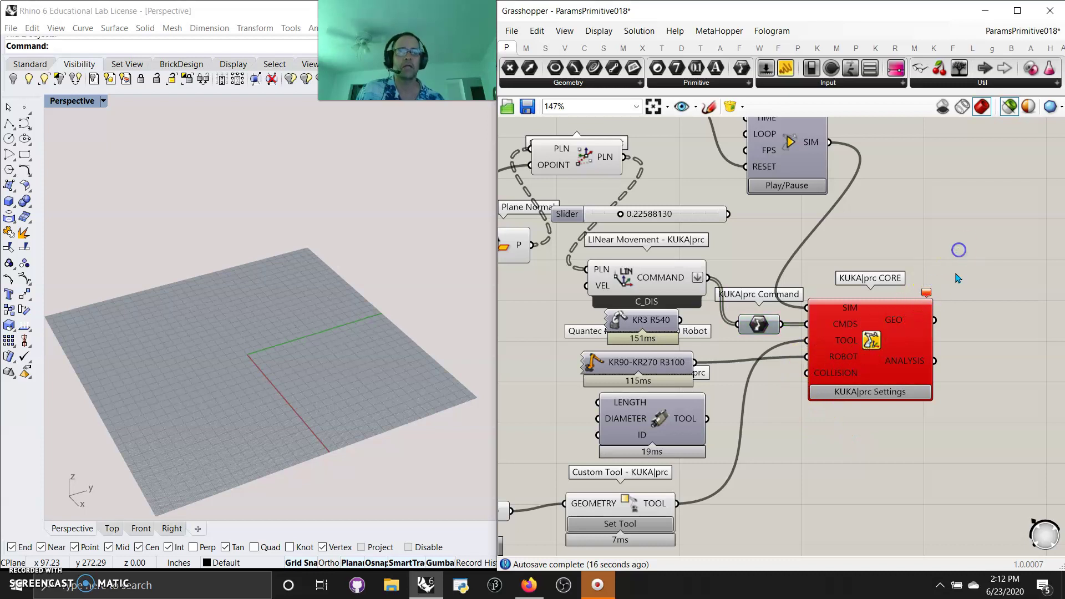
right_click_drag(958, 277, 856, 413)
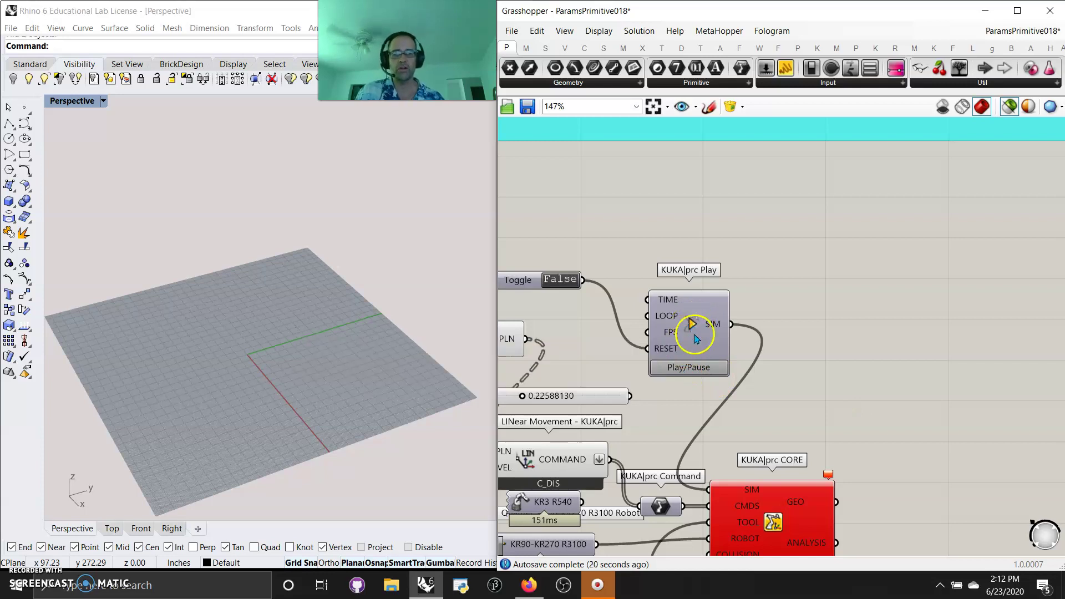
left_click(809, 53)
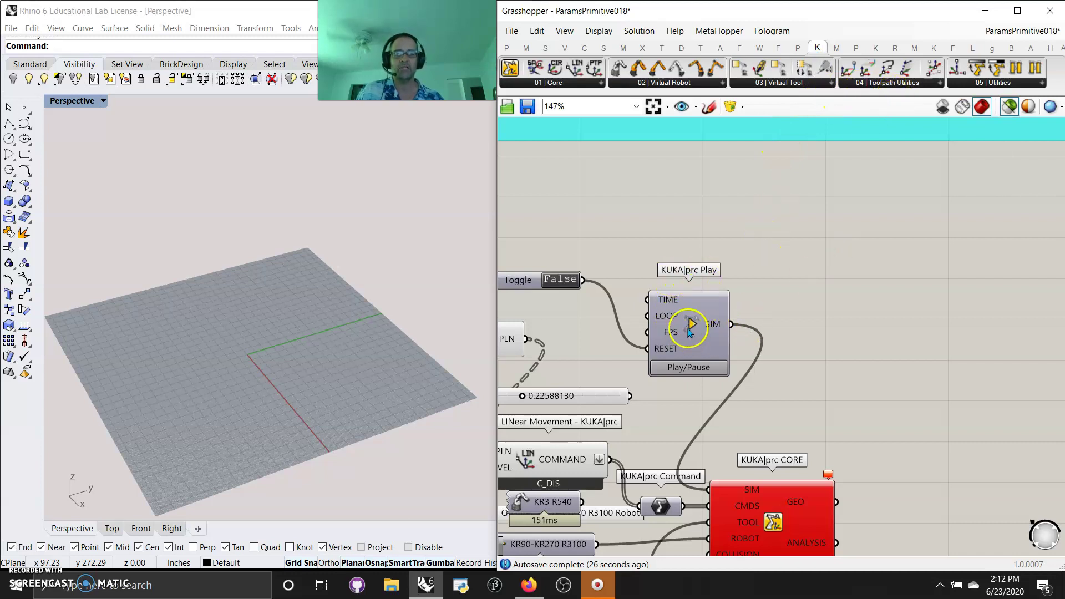
right_click_drag(688, 327, 869, 238)
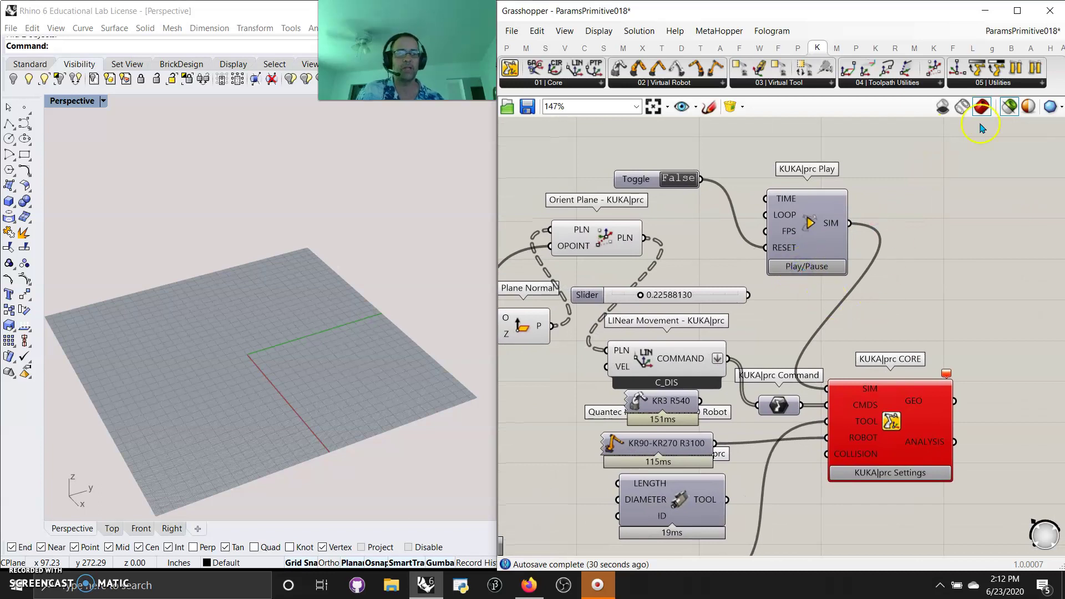
Turn off the selected-only preview and inspect the KUKA robot and its toolpath from several angles in the Perspective viewport.
left_click(1009, 106)
scroll(297, 308, "down", 12)
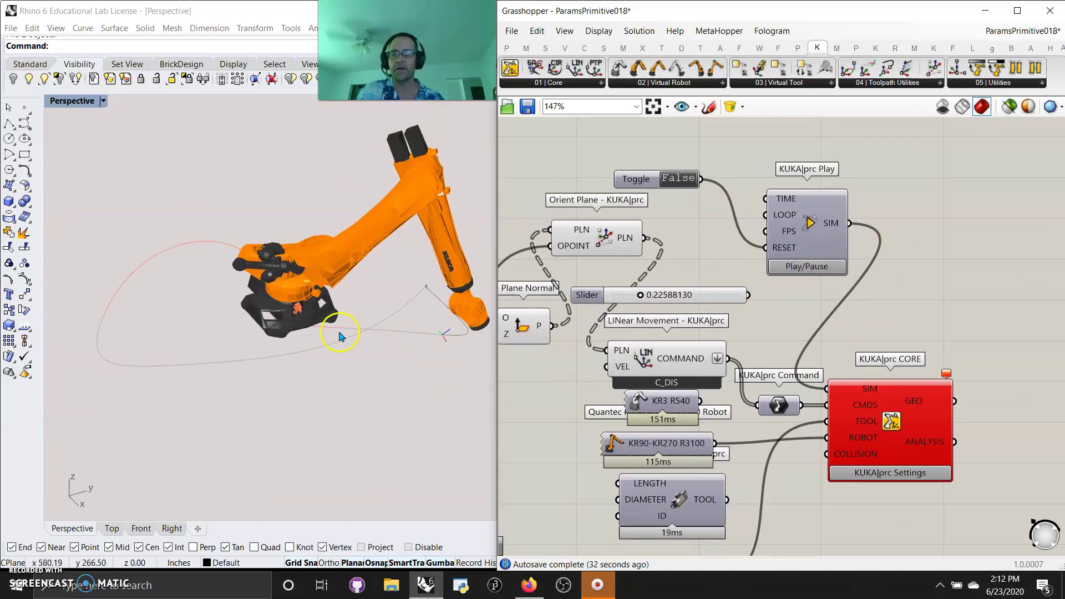
right_click_drag(340, 333, 308, 331)
scroll(353, 333, "up", 4)
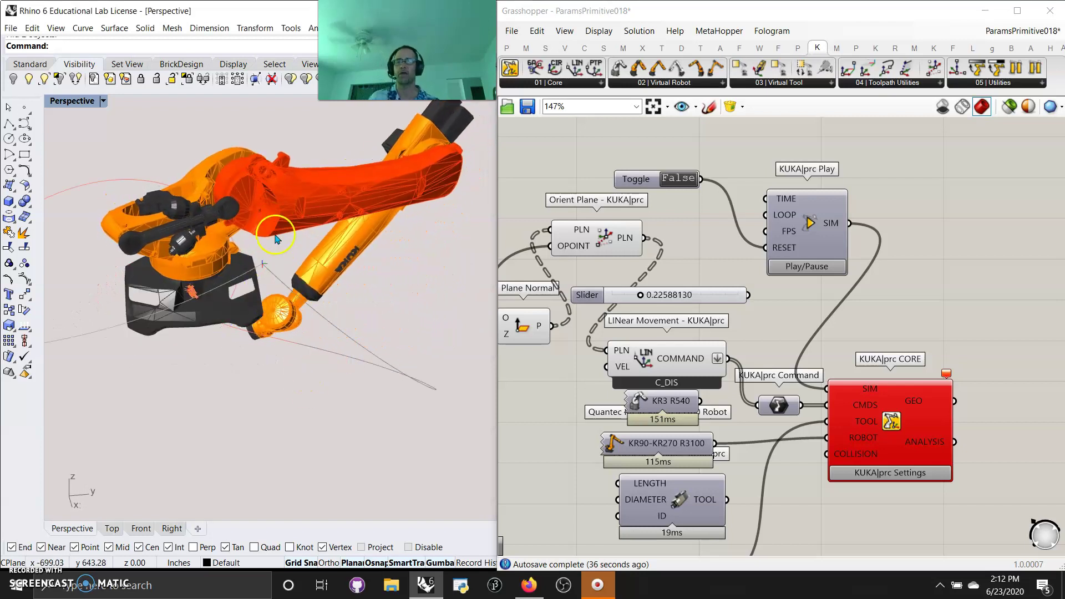
right_click_drag(224, 406, 303, 418)
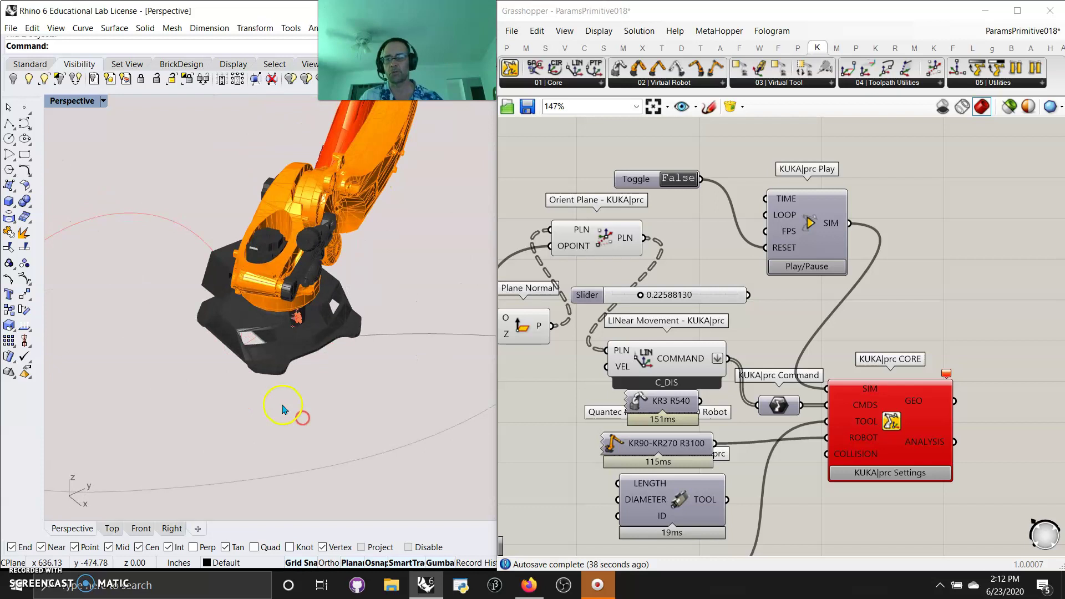
scroll(280, 409, "down", 5)
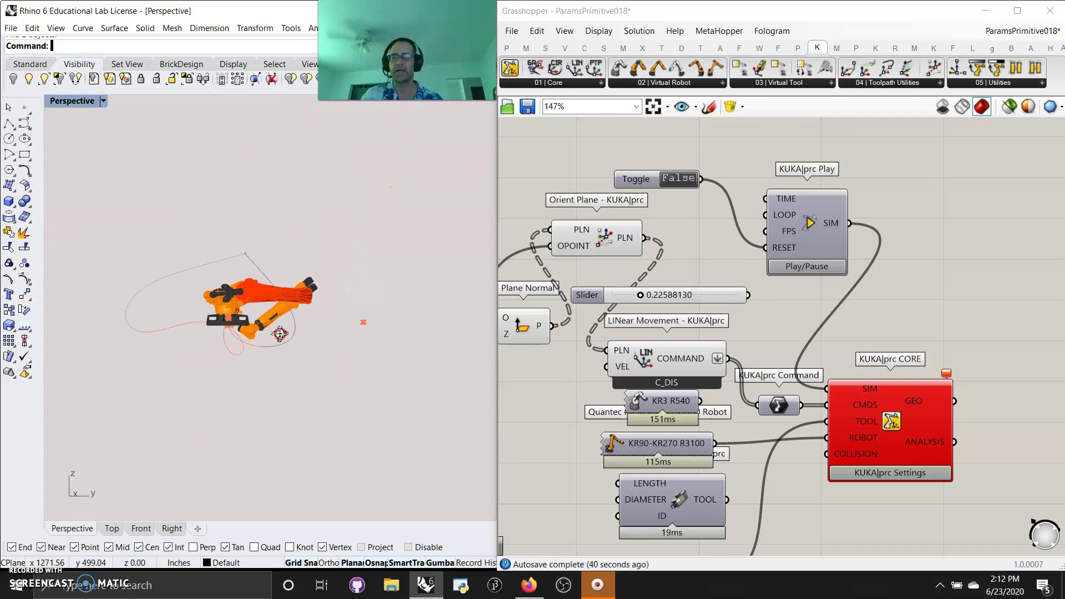
right_click_drag(308, 296, 338, 379)
scroll(337, 392, "up", 5)
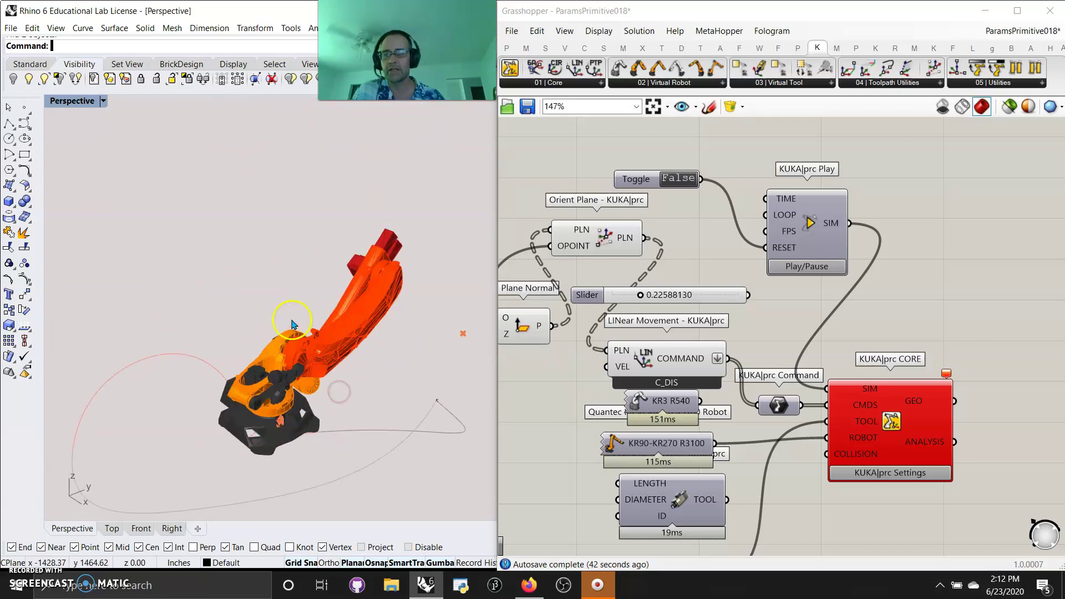
right_click_drag(348, 408, 320, 412)
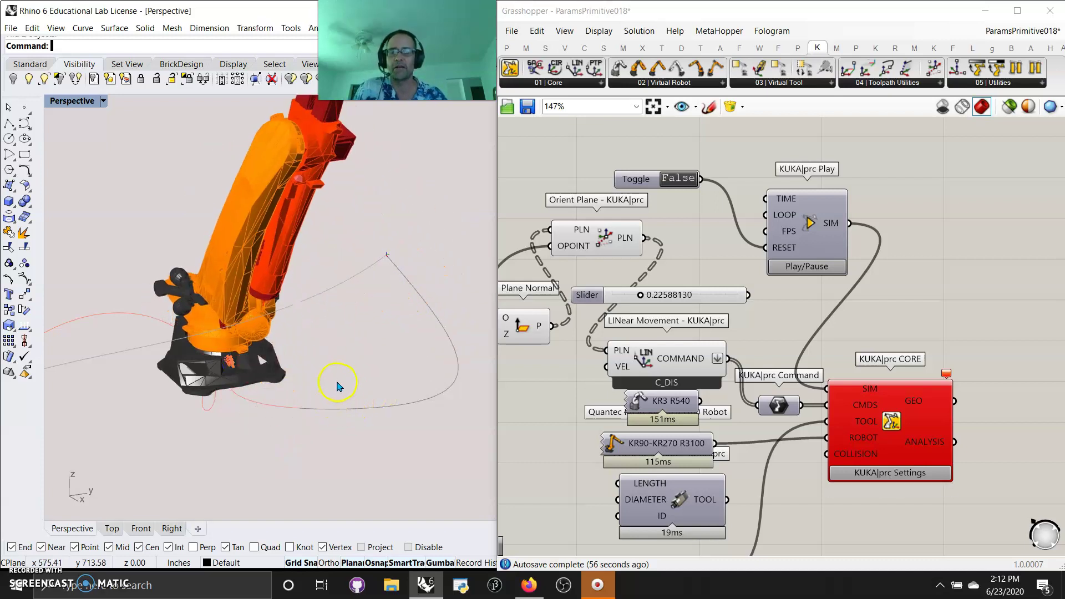
Examine the Custom Tool component and its Mesh Sphere source, previewing only the selected geometry.
right_click_drag(575, 484, 610, 367)
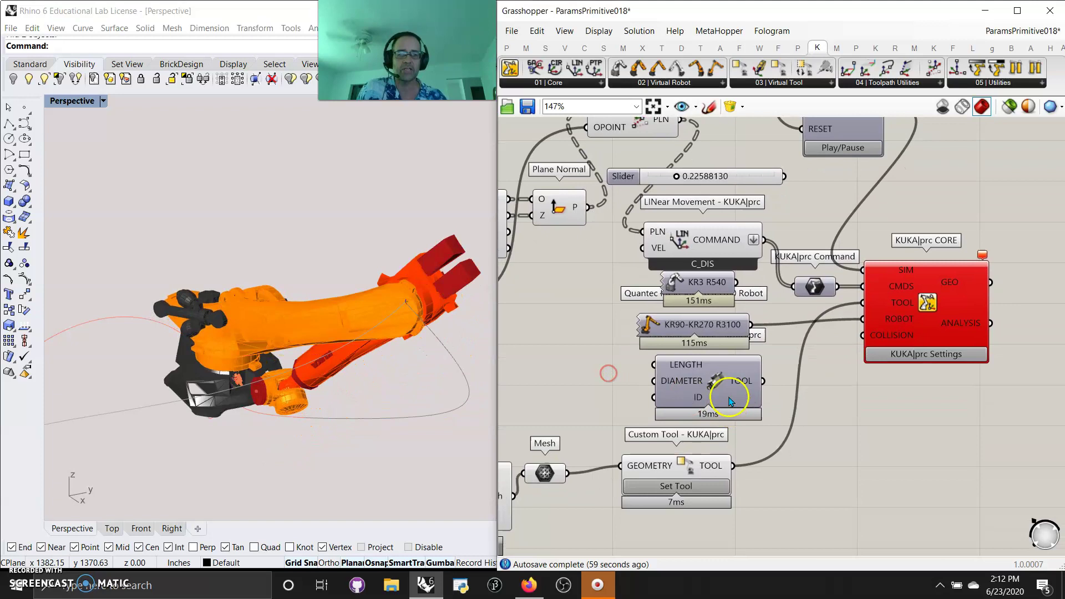
left_click(688, 473)
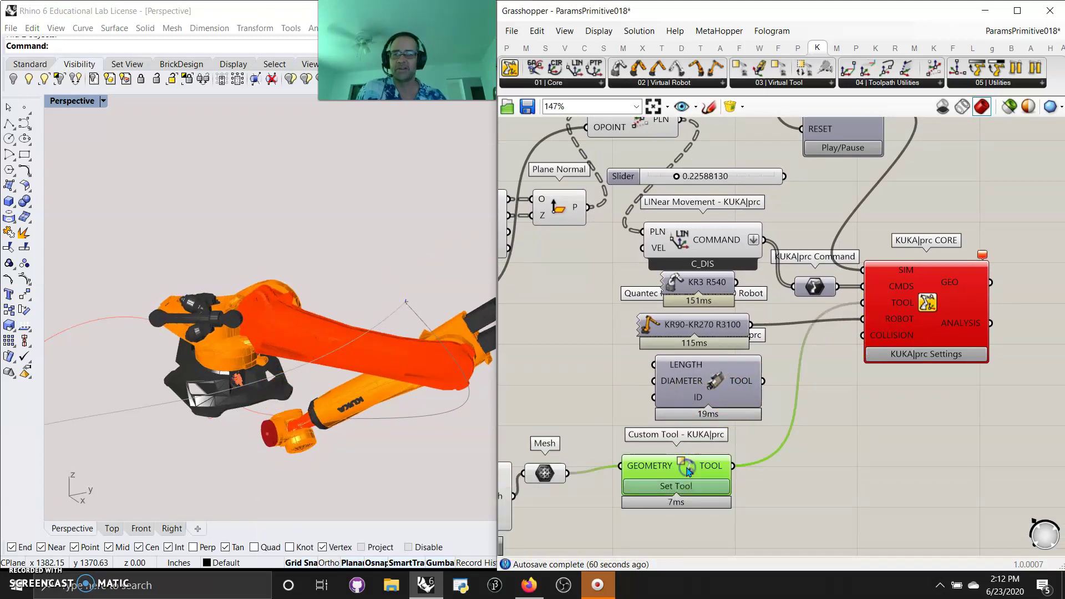
right_click_drag(799, 474, 952, 348)
left_click(617, 371)
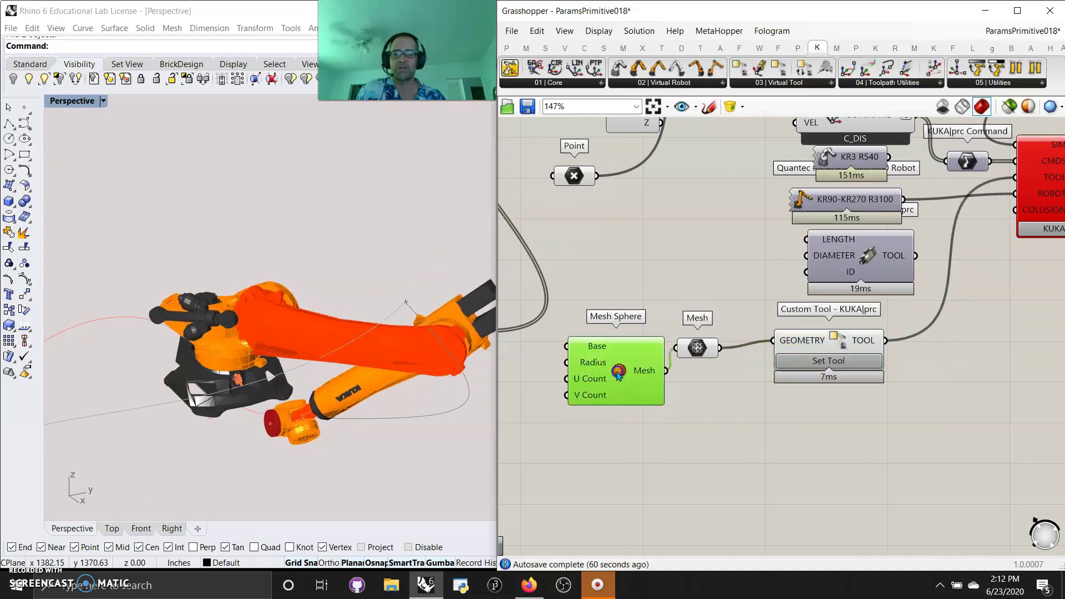
right_click_drag(257, 457, 228, 409)
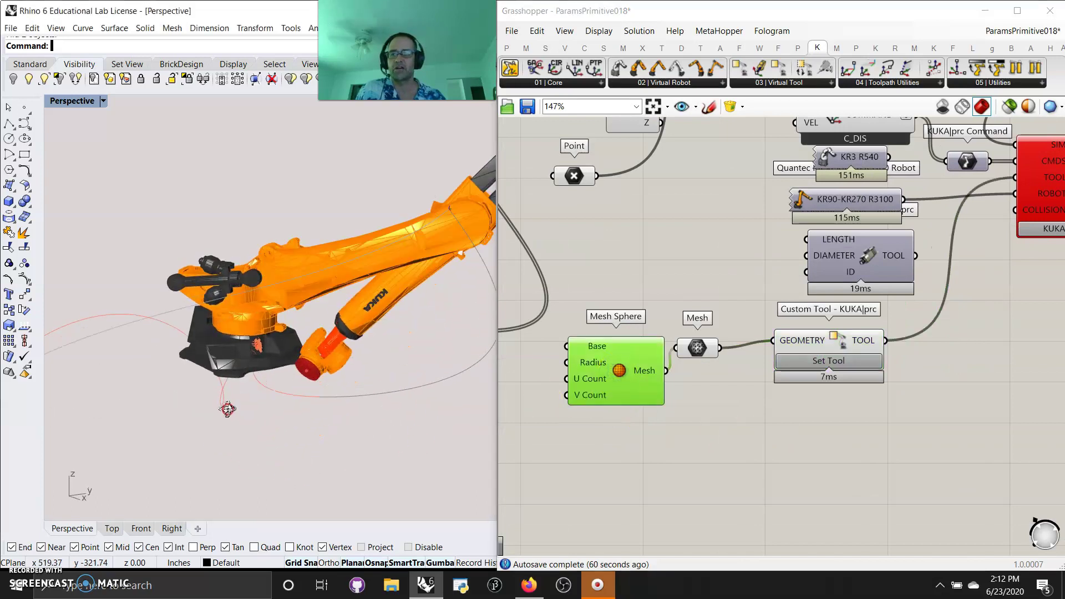
left_click(1007, 106)
scroll(264, 352, "up", 5)
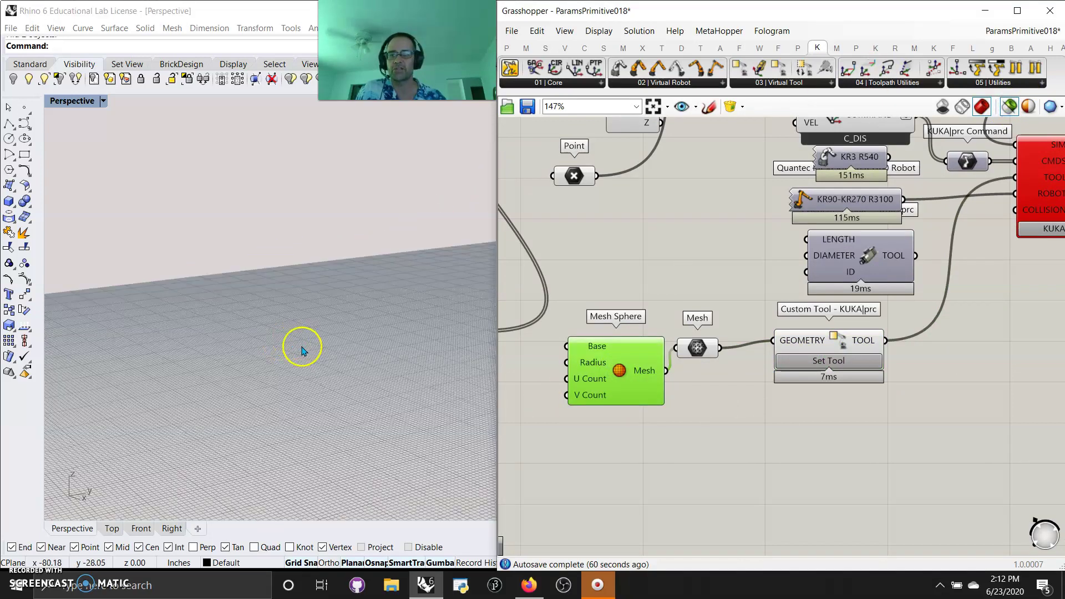
scroll(395, 387, "down", 2)
Add a number slider with the value 12 and connect it to the Mesh Sphere's Radius input.
right_click_drag(593, 454, 847, 463)
double_click(721, 451)
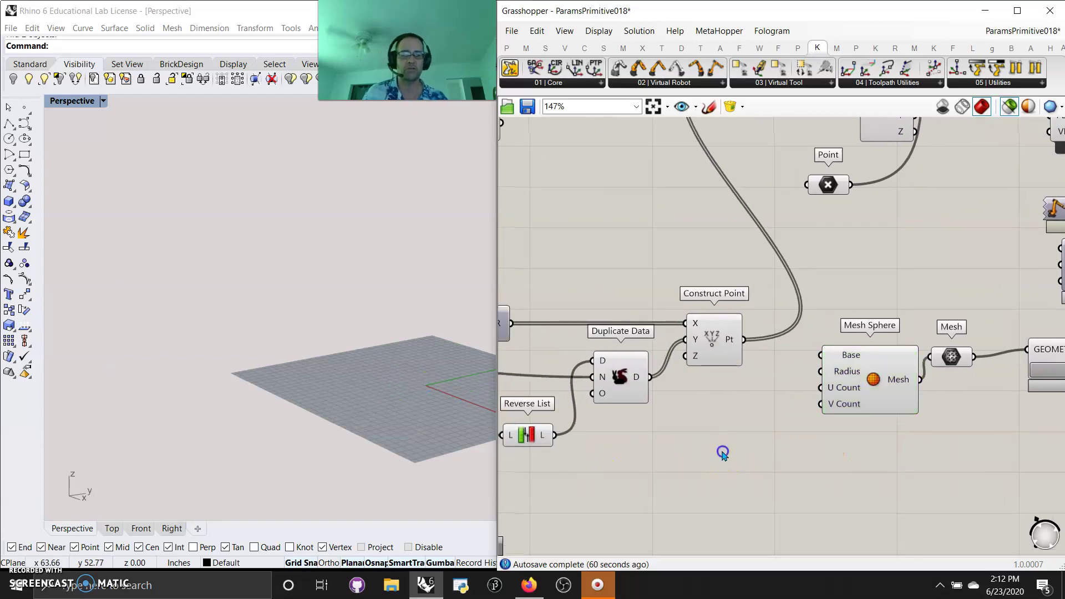
type("12")
key("Return")
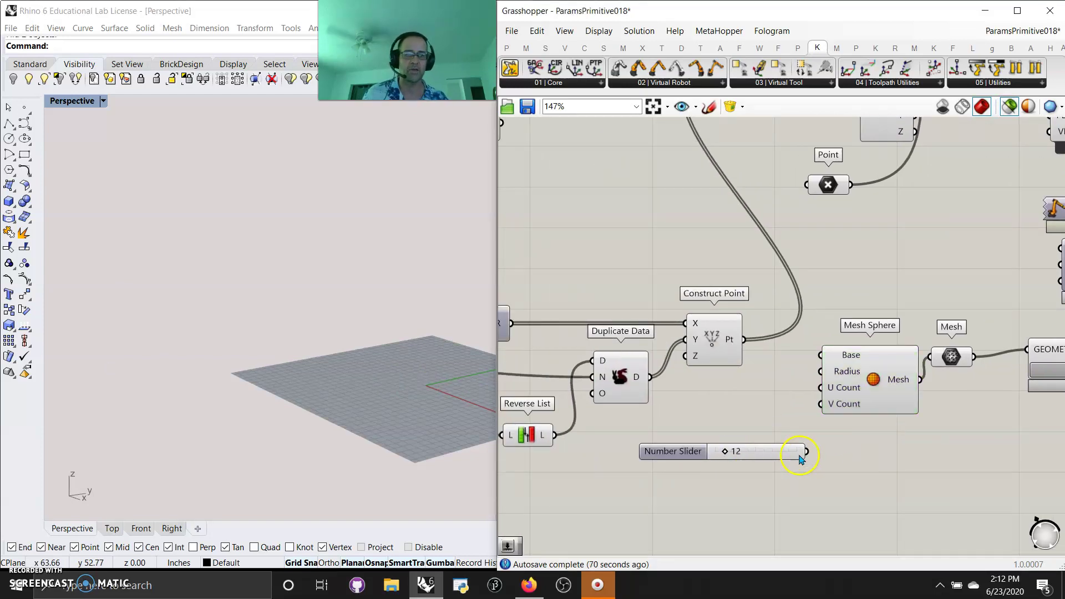
right_click_drag(940, 400, 610, 416)
scroll(638, 412, "down", 3)
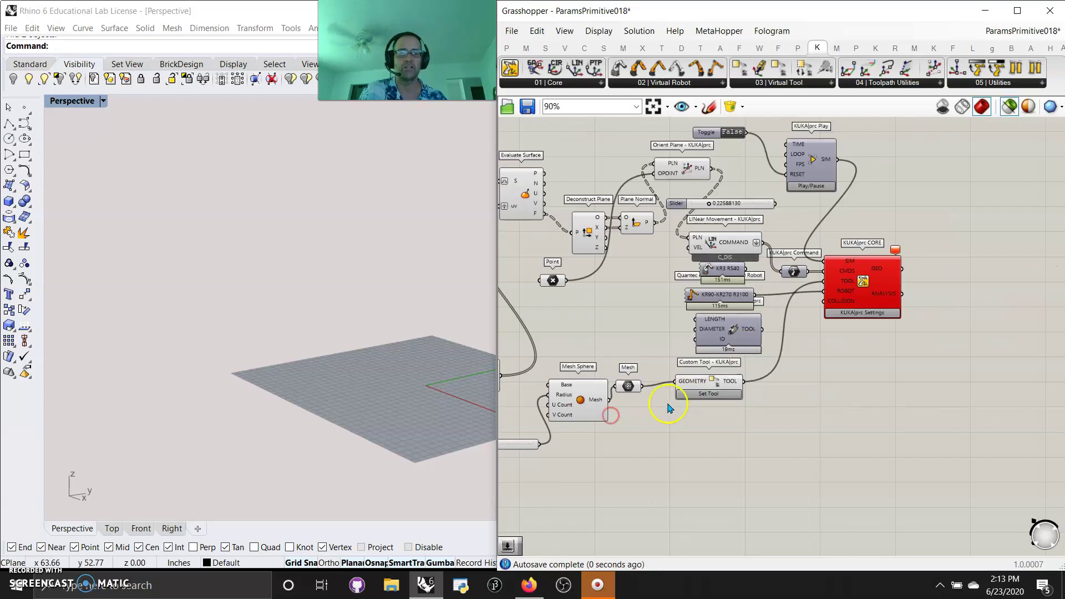
Turn the full preview back on and raise the Mesh Sphere's radius slider to 100.
left_click(1009, 113)
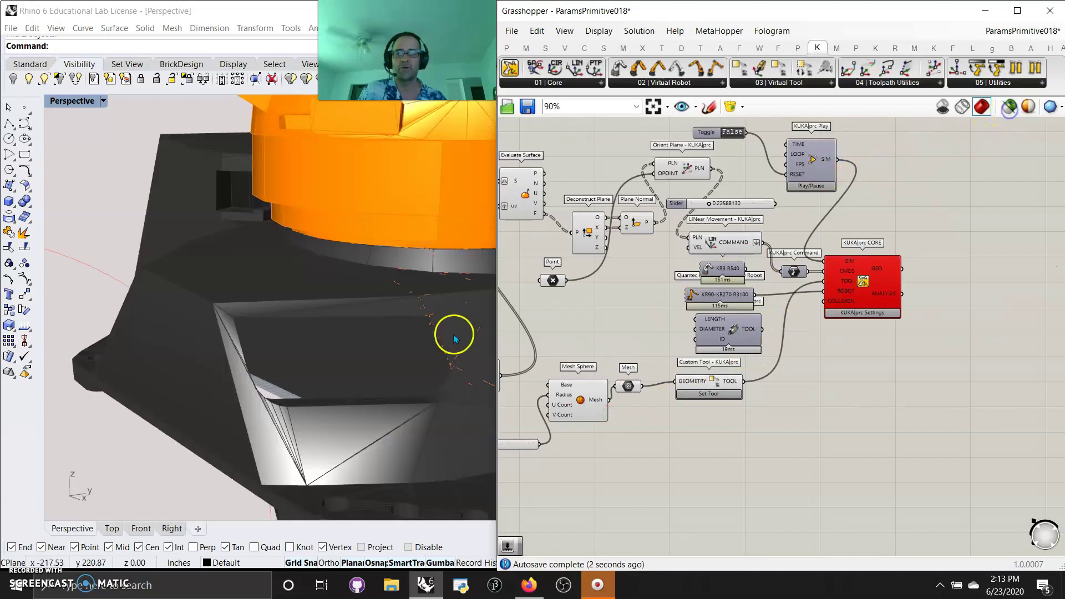
scroll(368, 315, "down", 12)
right_click_drag(371, 316, 346, 329)
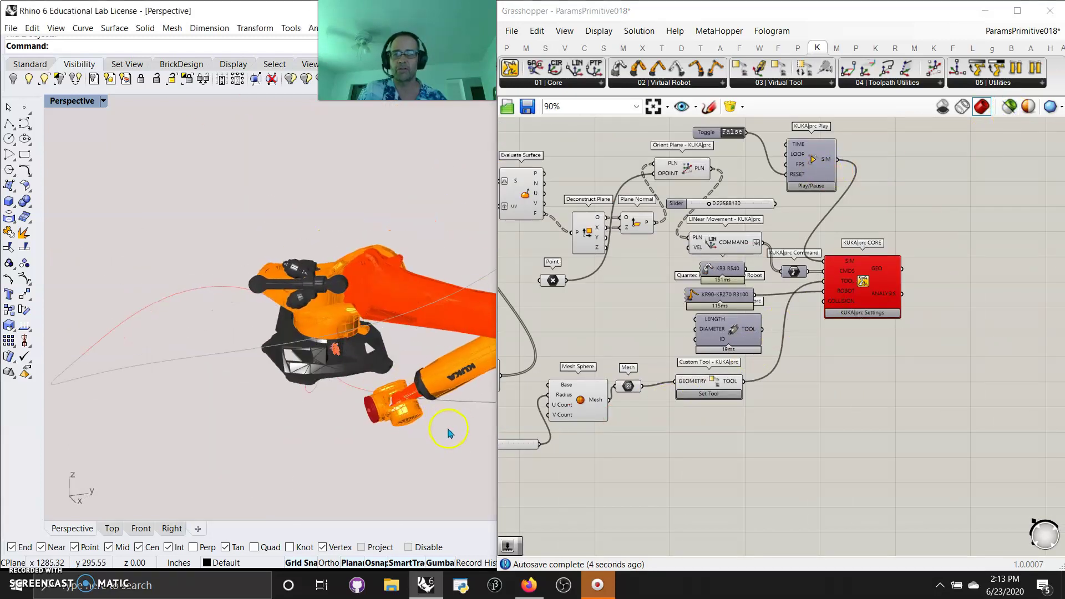
right_click_drag(612, 459, 754, 431)
left_click_drag(635, 417, 678, 417)
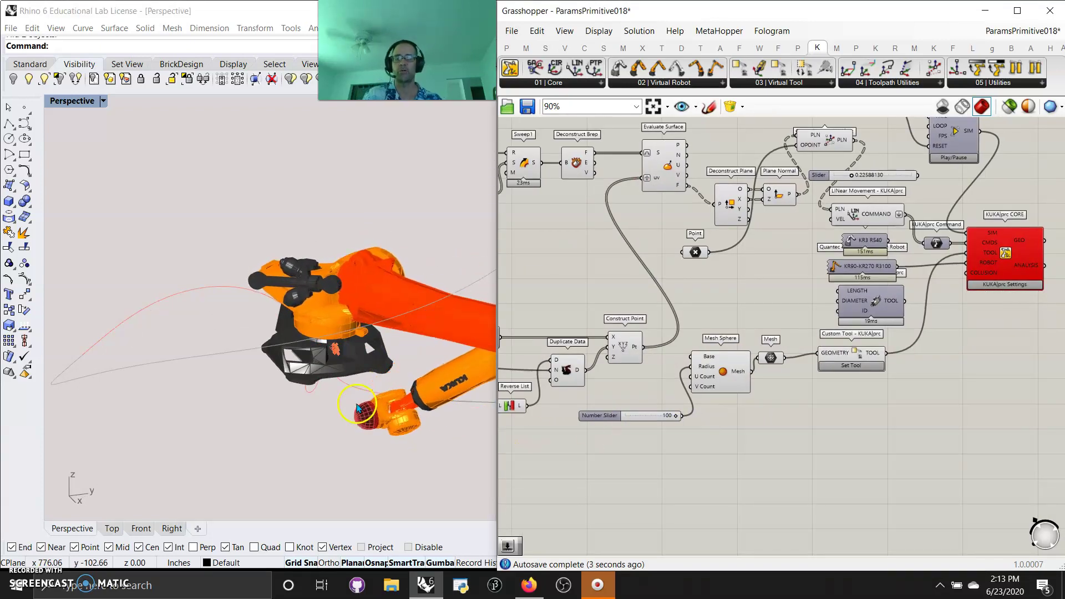
View the simulated robot with its mesh sphere tool along the toolpath from several angles.
right_click_drag(336, 455, 263, 432)
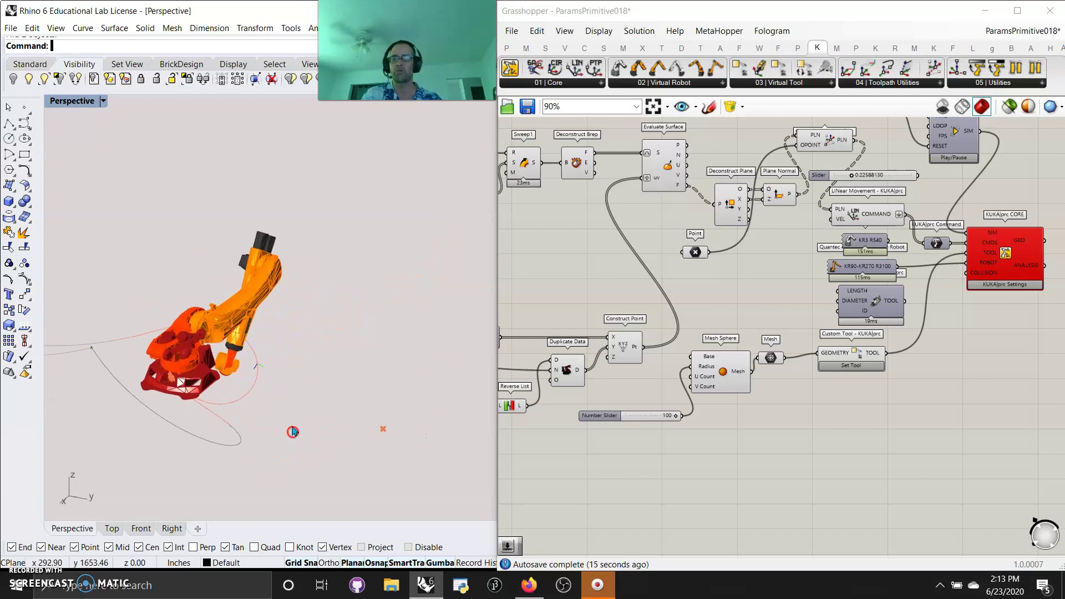
right_click_drag(292, 432, 55, 374)
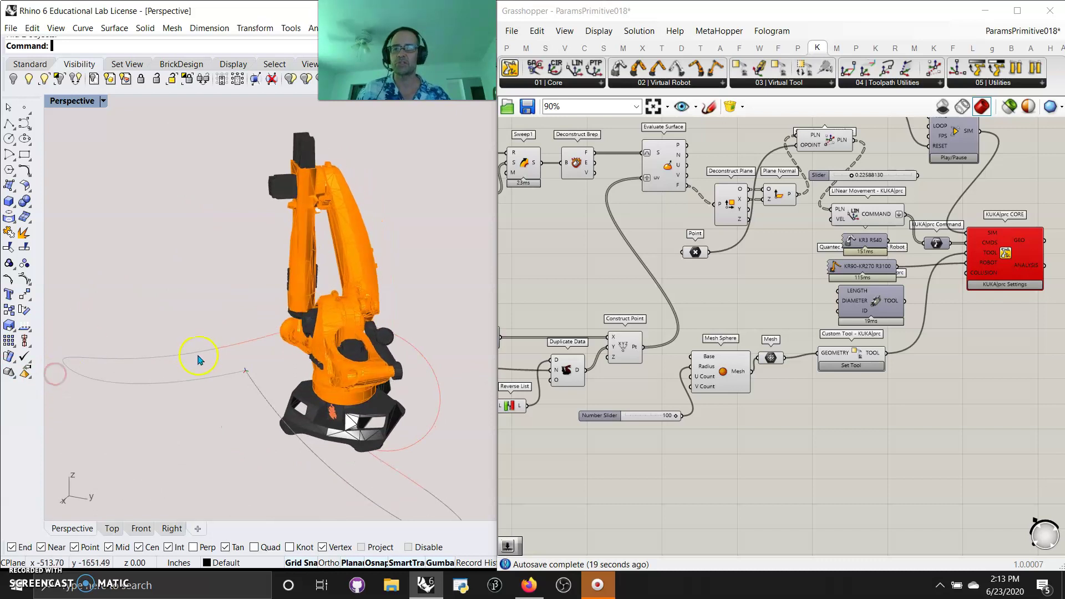
mouse_move(198, 359)
right_mouse_down()
mouse_move(257, 368)
mouse_move(214, 373)
right_mouse_up()
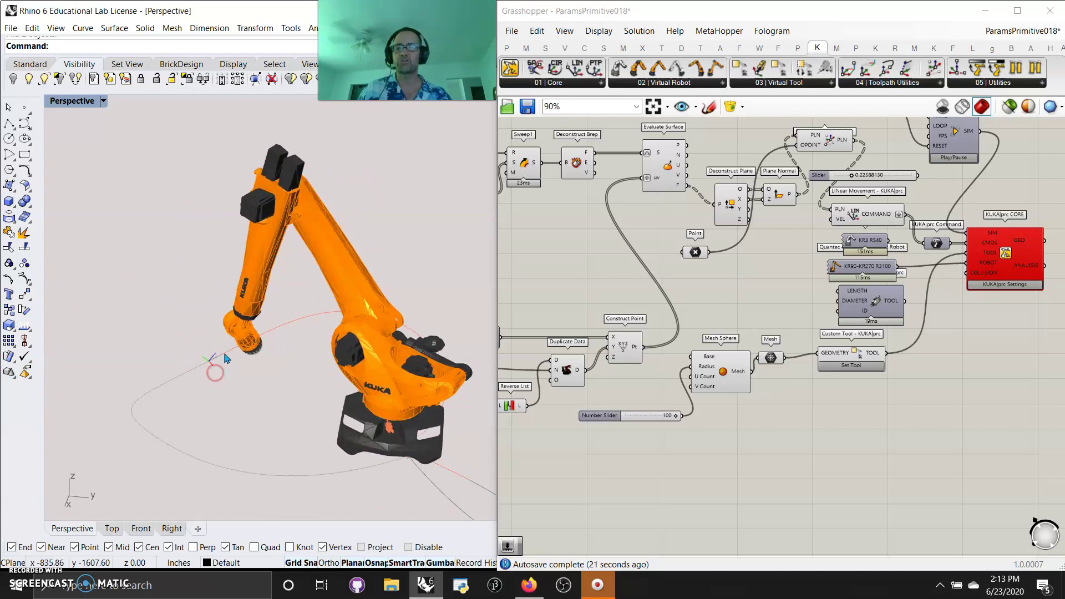
Group all components of the lower robot definition and colour the group cyan like the definition above it.
scroll(694, 361, "down", 6)
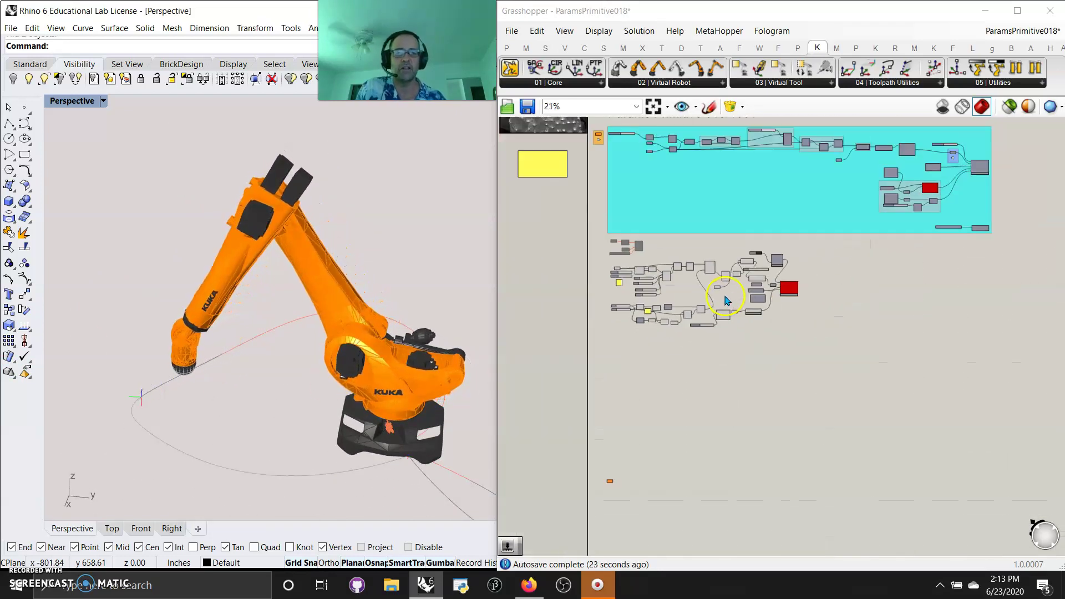
left_click_drag(828, 363, 588, 238)
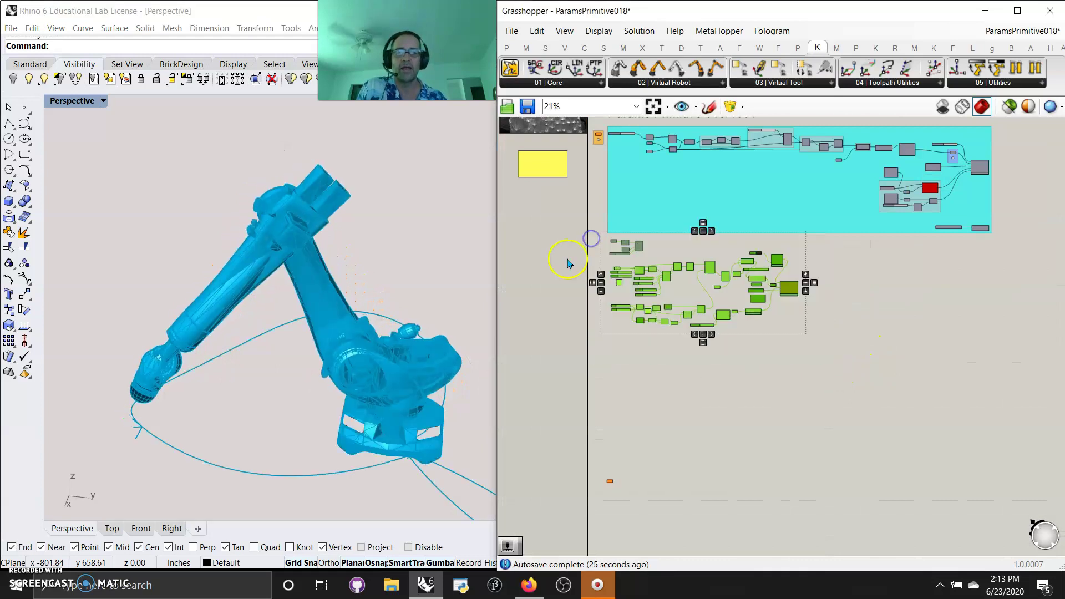
right_click(559, 264)
left_click(591, 364)
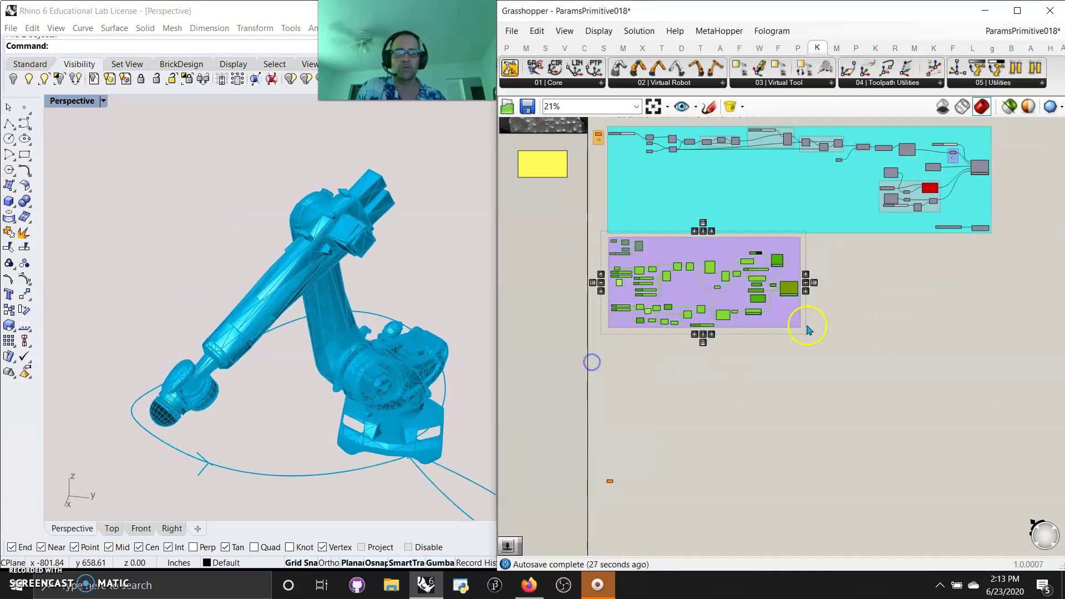
right_click(789, 317)
mouse_move(833, 456)
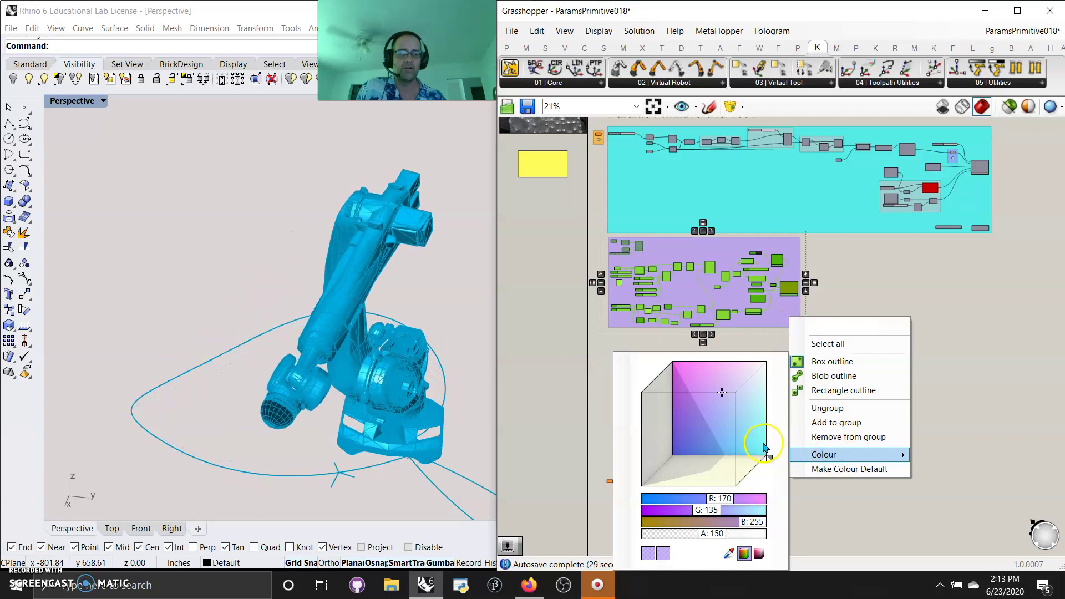
left_click(777, 455)
left_click(970, 350)
scroll(752, 244, "down", 2)
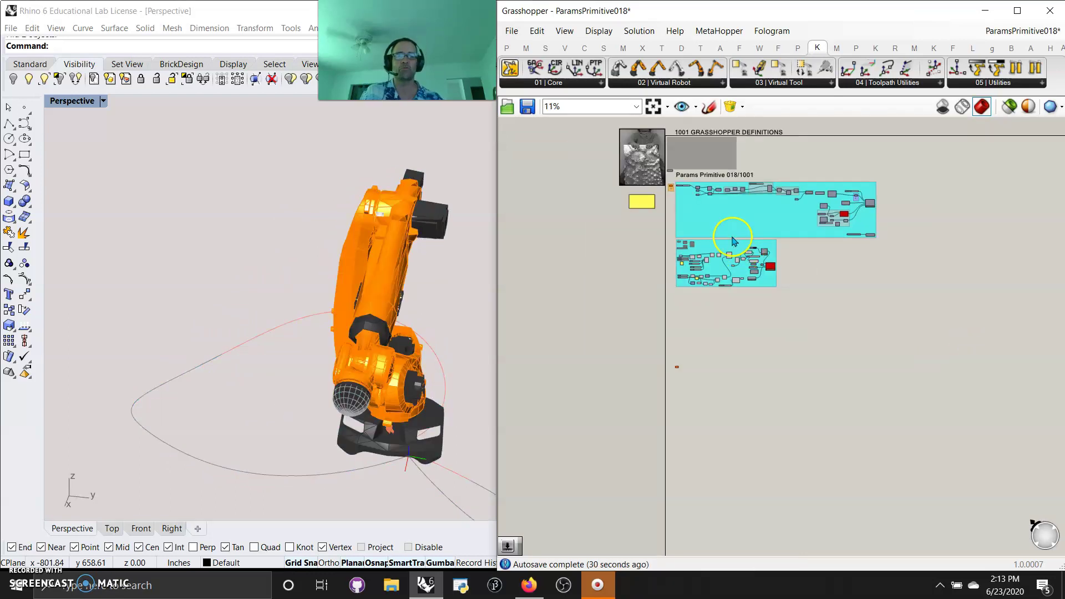
Examine the two grouped robot definitions, including the upper definition's collision-checking robot cell and its mesh inputs.
scroll(783, 281, "up", 8)
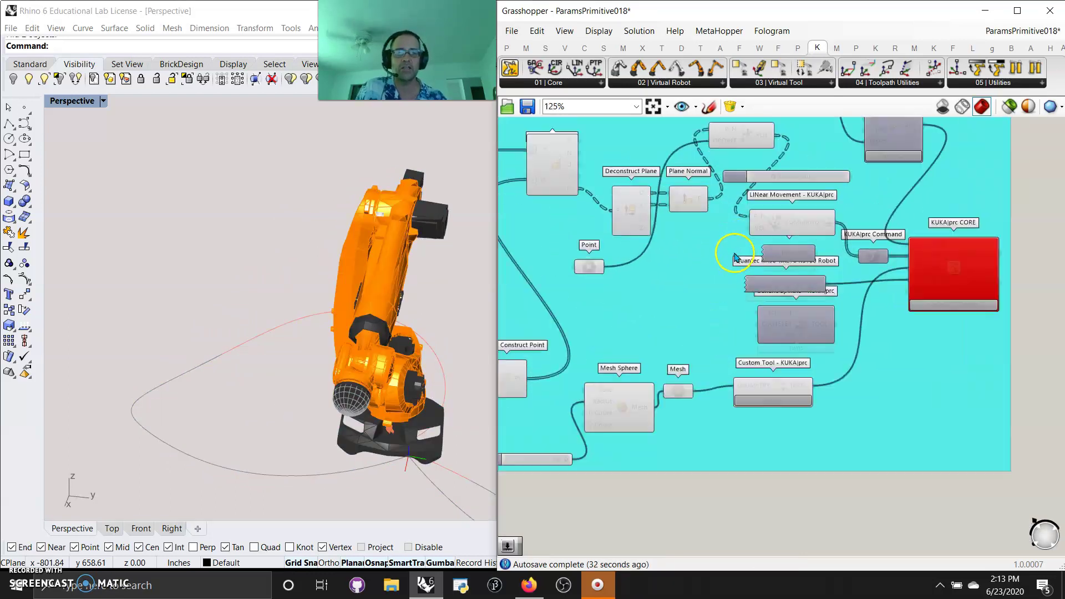
right_click_drag(1001, 393, 801, 438)
scroll(741, 404, "down", 4)
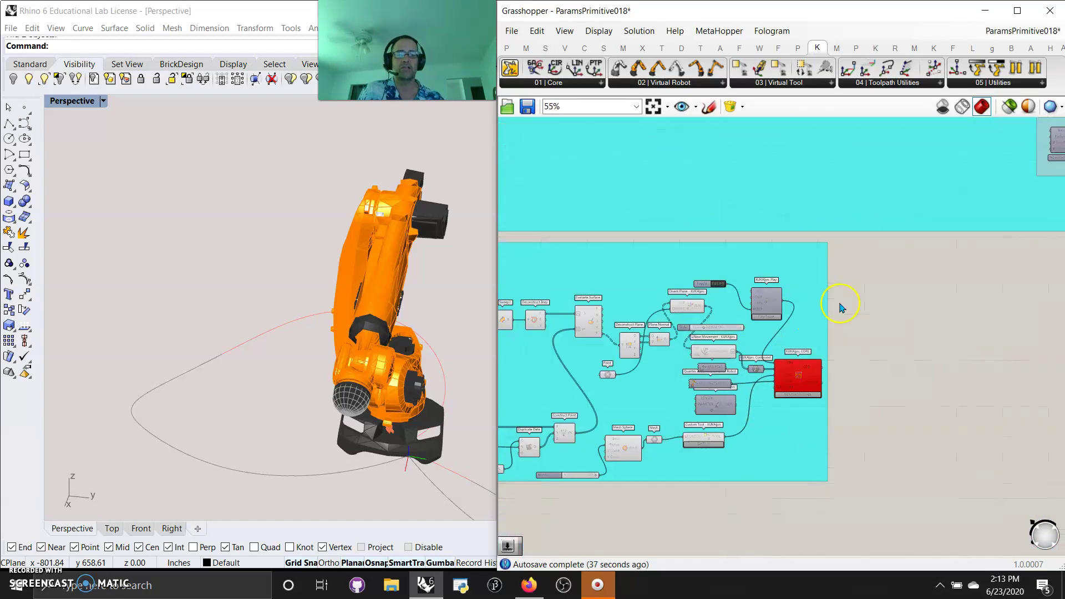
right_click_drag(839, 304, 677, 458)
scroll(799, 405, "down", 2)
right_click_drag(894, 437, 834, 423)
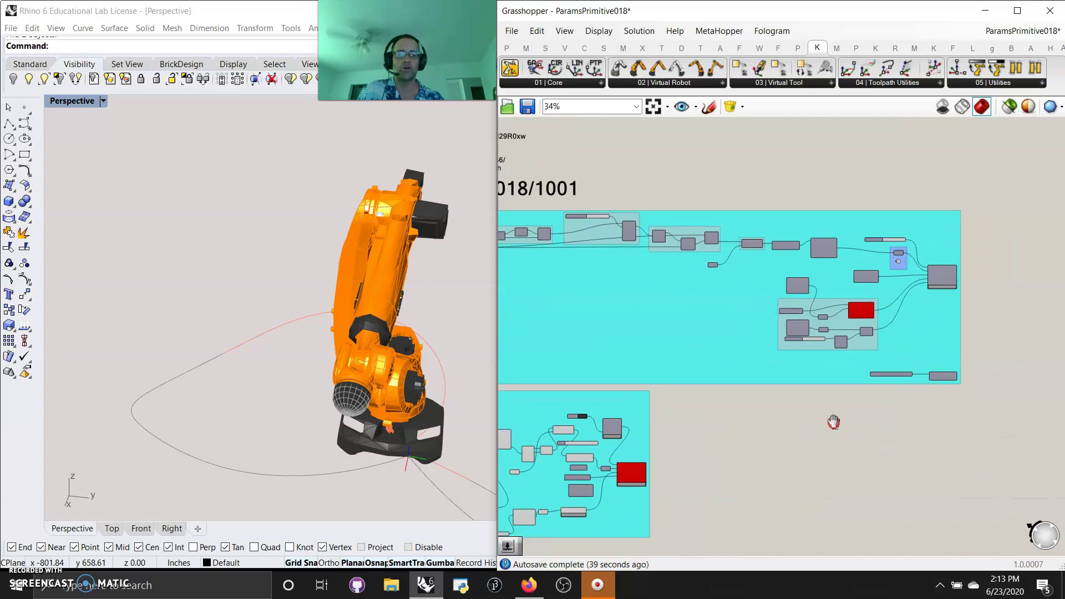
scroll(855, 308, "up", 4)
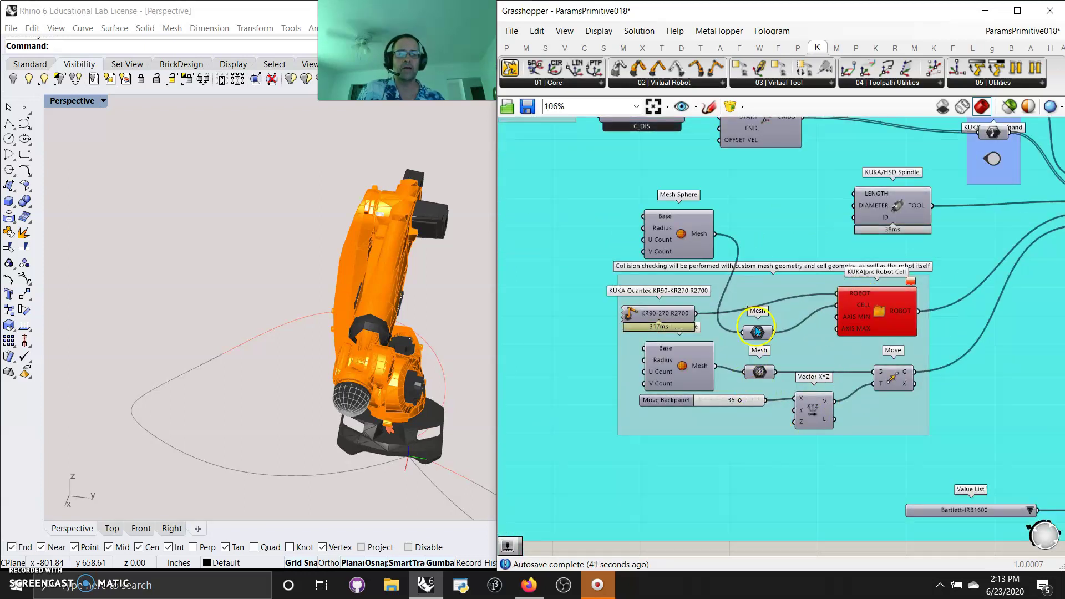
right_click_drag(760, 496, 843, 413)
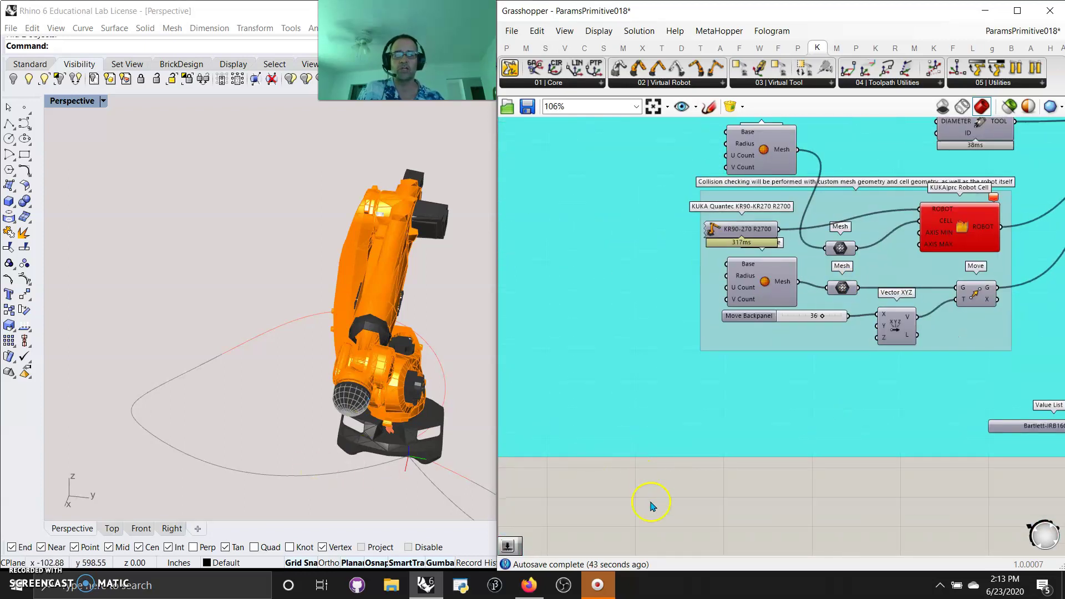
right_click_drag(651, 505, 822, 413)
Start the lower definition's KUKA|prc Play simulation and view the robot moving its mesh sphere tool along the toolpath.
right_click_drag(649, 490, 791, 256)
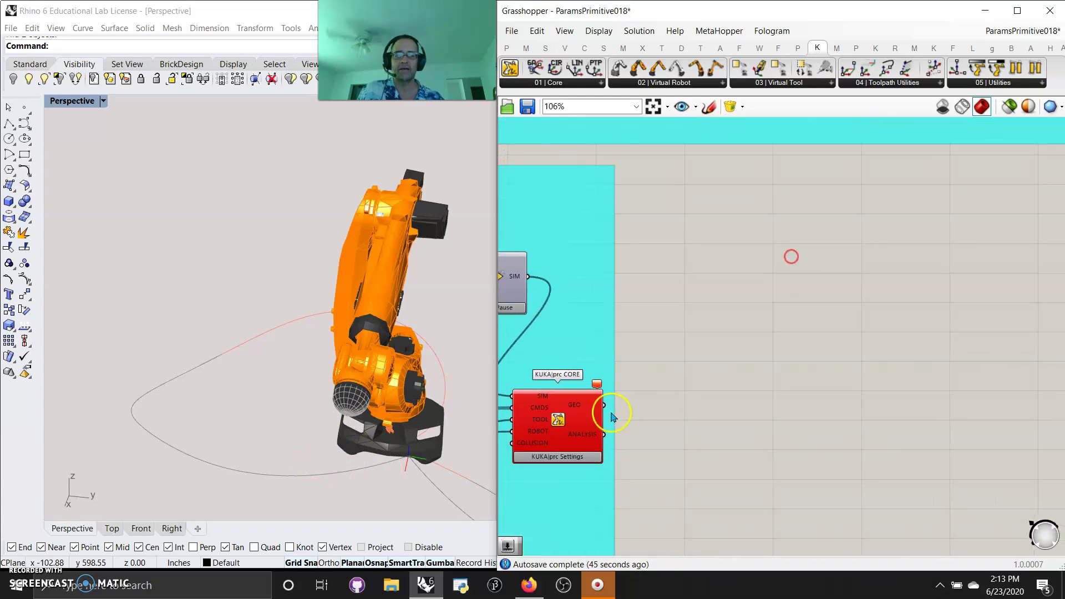
right_click_drag(610, 411, 823, 360)
left_click(707, 261)
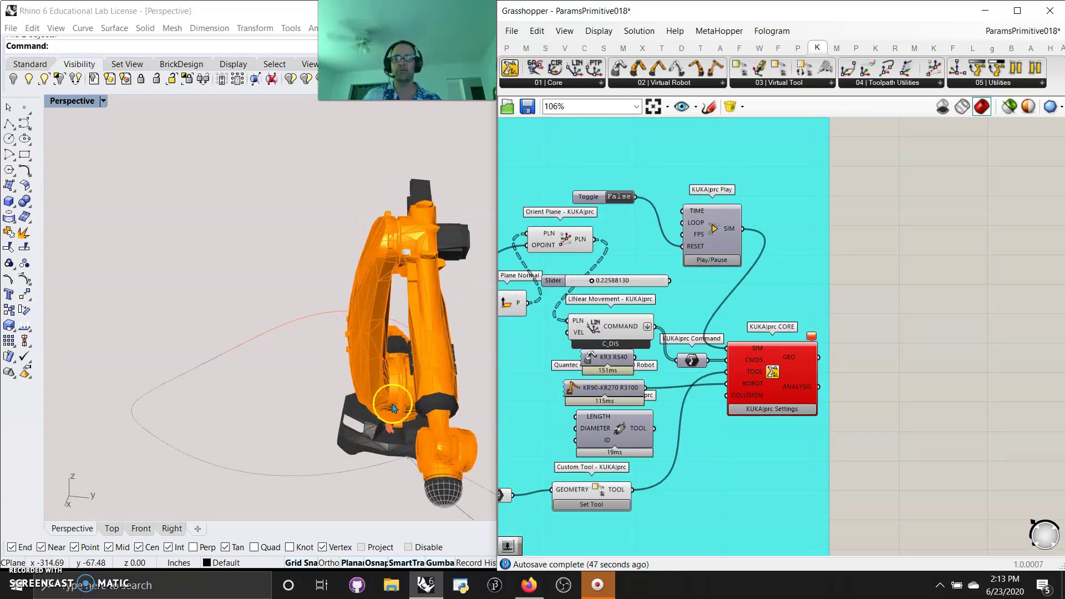
scroll(316, 406, "down", 12)
scroll(408, 458, "up", 5)
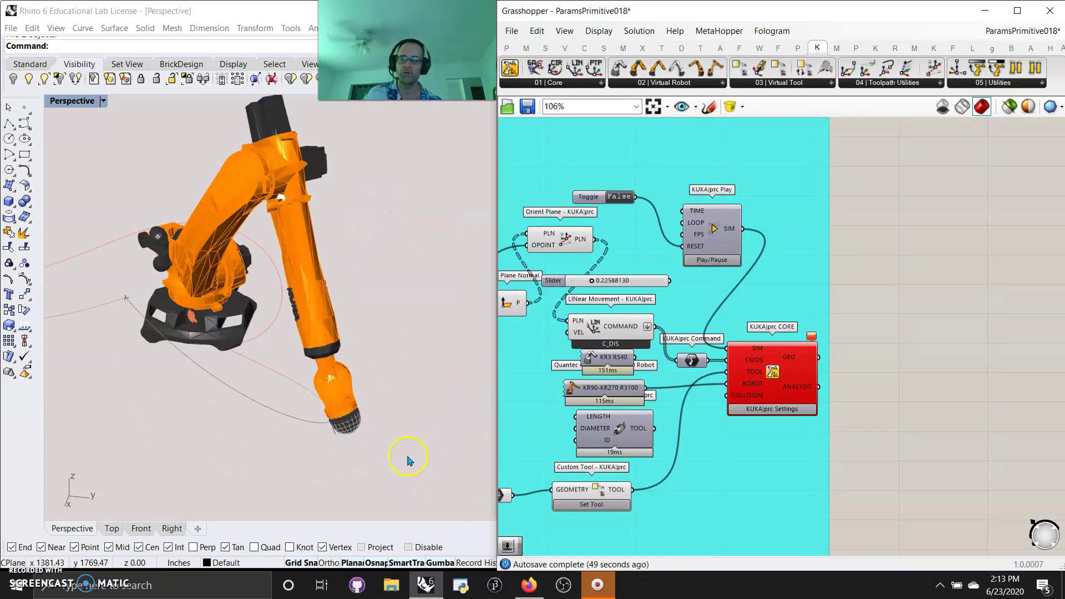
scroll(237, 356, "up", 2)
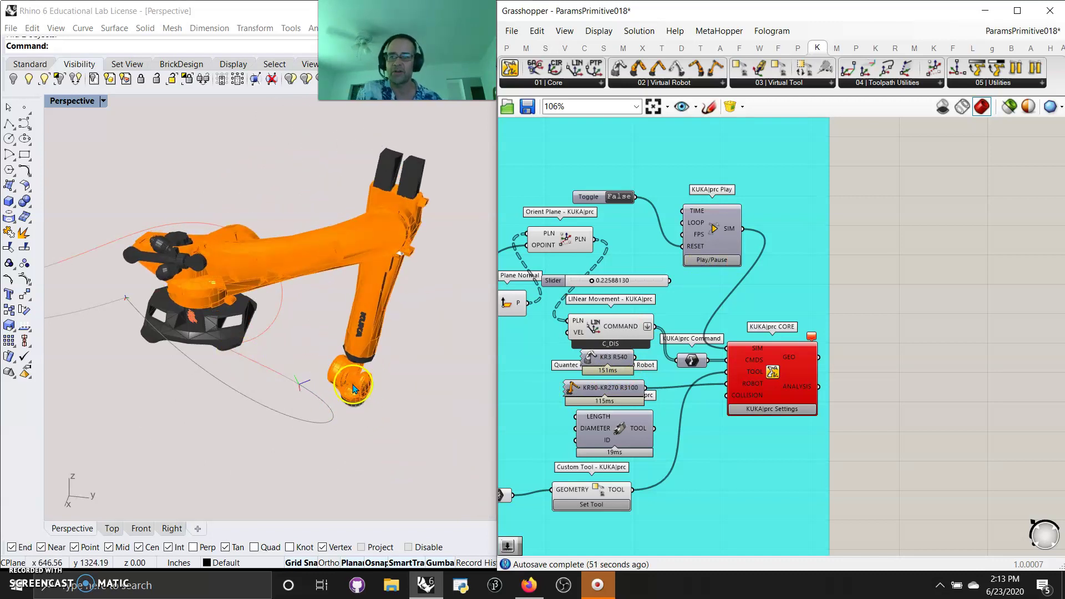
right_click(773, 373)
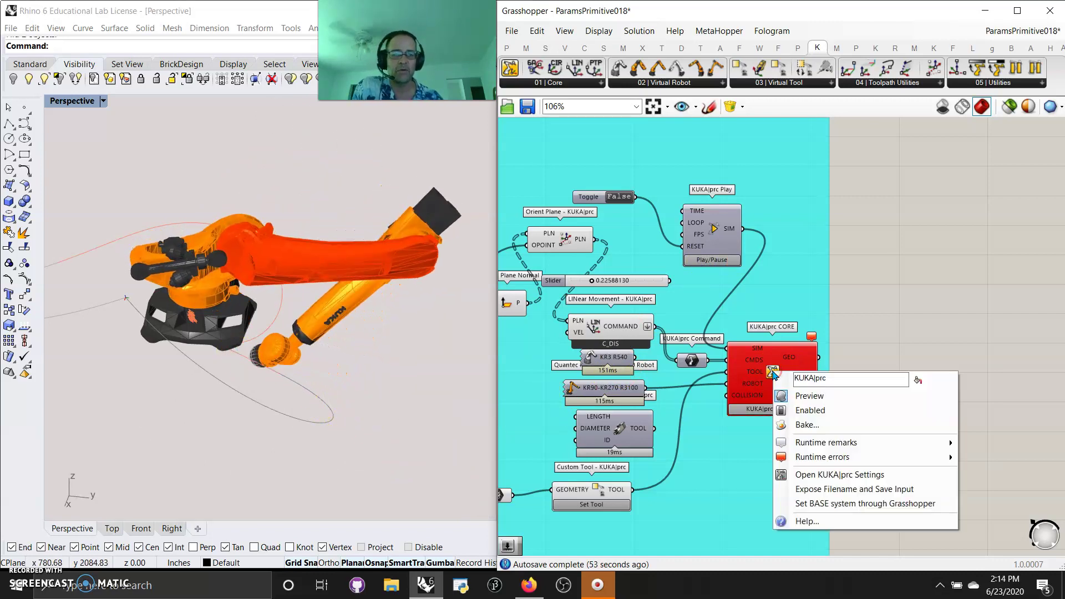
left_click(771, 372)
double_click(768, 370)
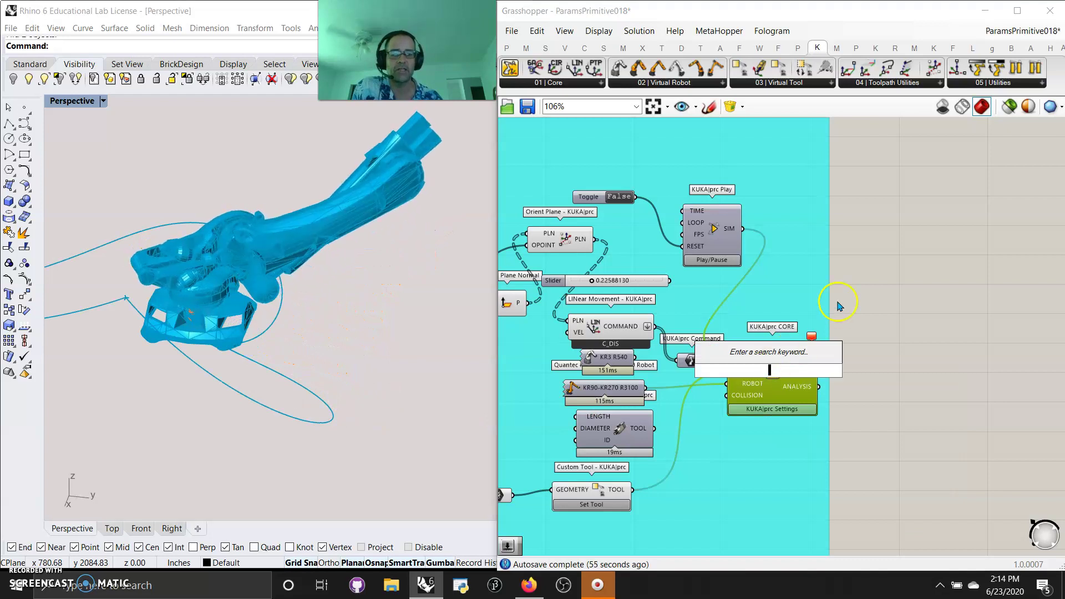
left_click(868, 290)
Open the KUKA|prc CORE settings, review the general, advanced and axis analysis pages, and exit without changes.
left_click(774, 408)
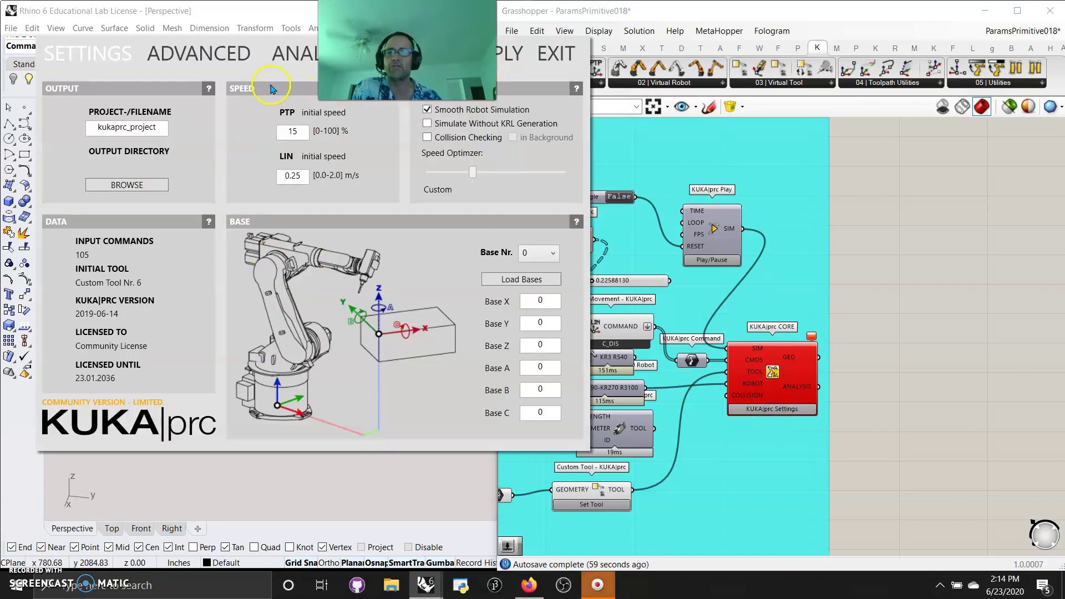
left_click(288, 58)
left_click(218, 52)
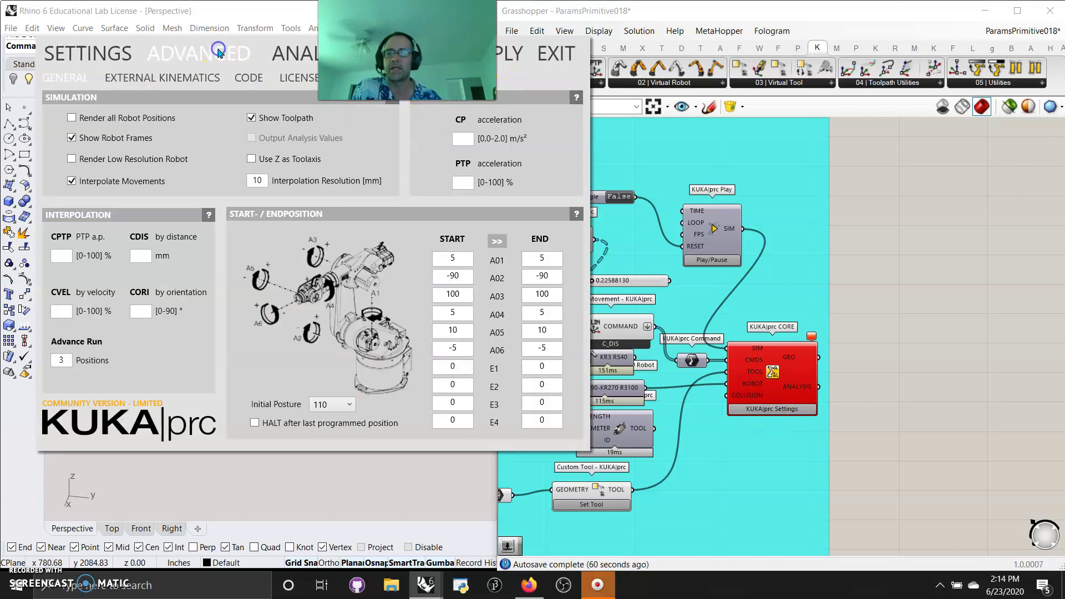
left_click(294, 56)
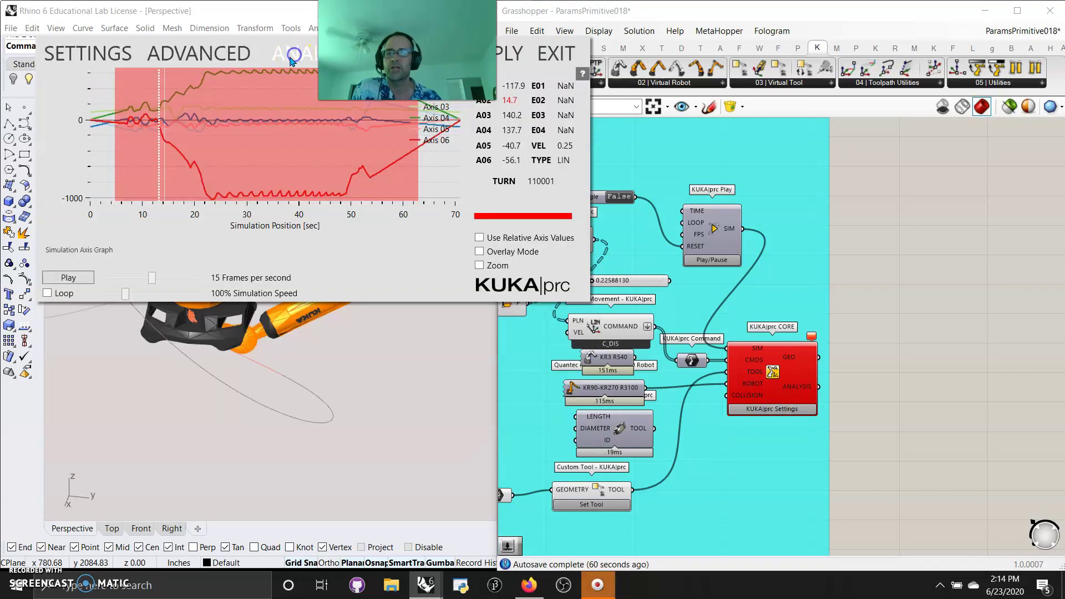
left_click(175, 53)
left_click(89, 53)
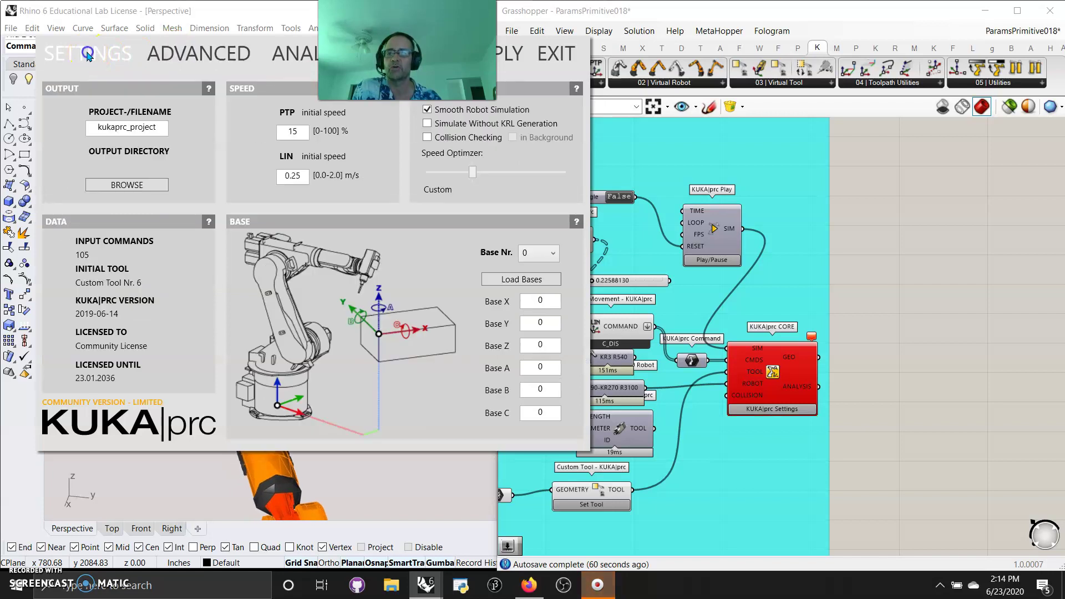
left_click(551, 55)
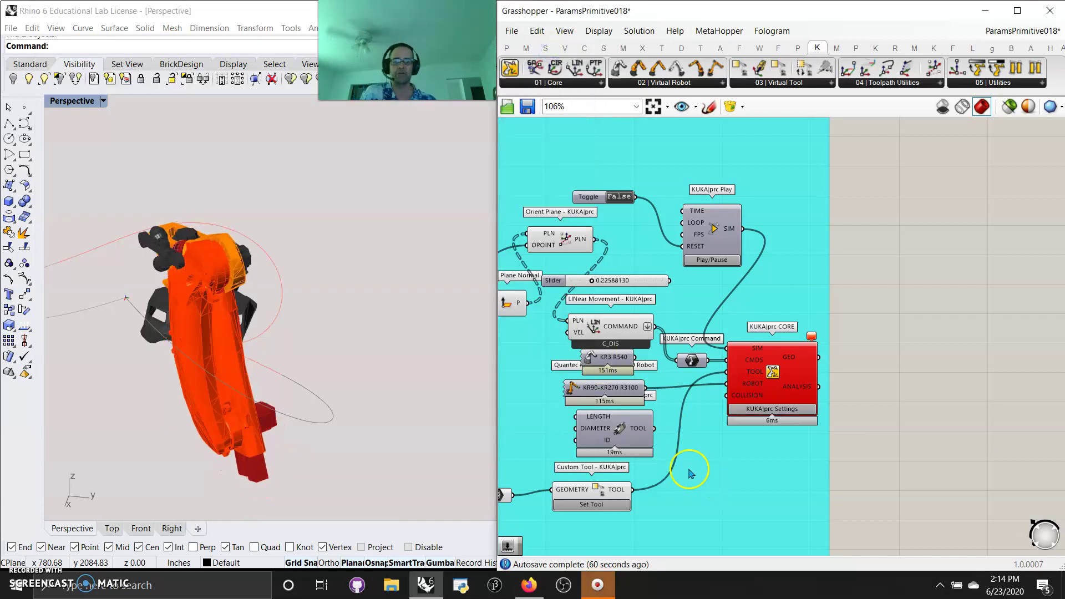
Return to the overview of both definitions and browse Grasshopper's geometry and primitive parameter lists.
scroll(912, 394, "down", 2)
scroll(909, 394, "down", 2)
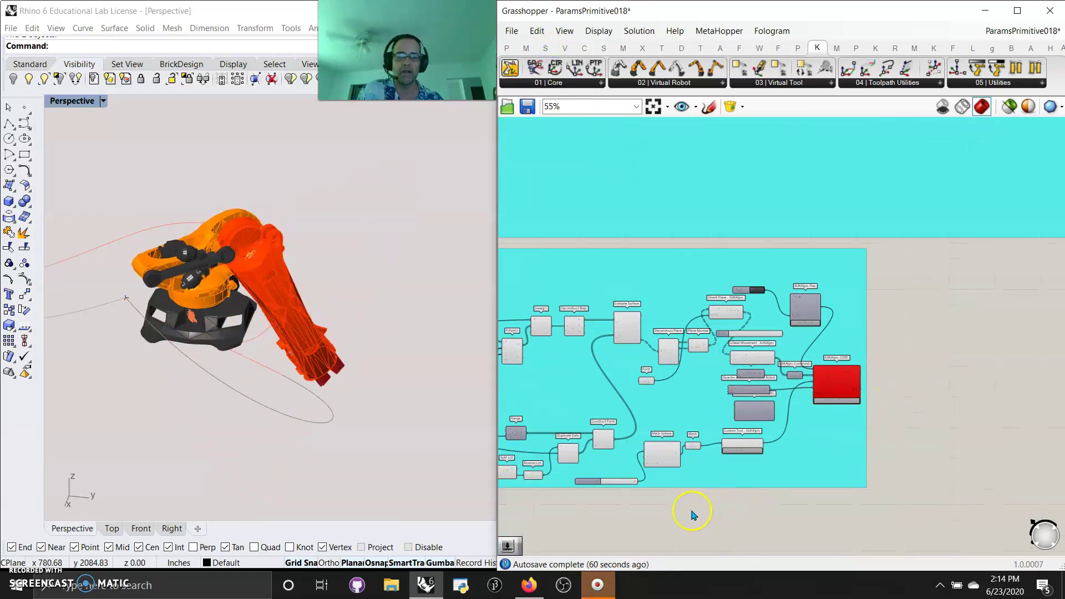
right_click_drag(694, 509, 861, 514)
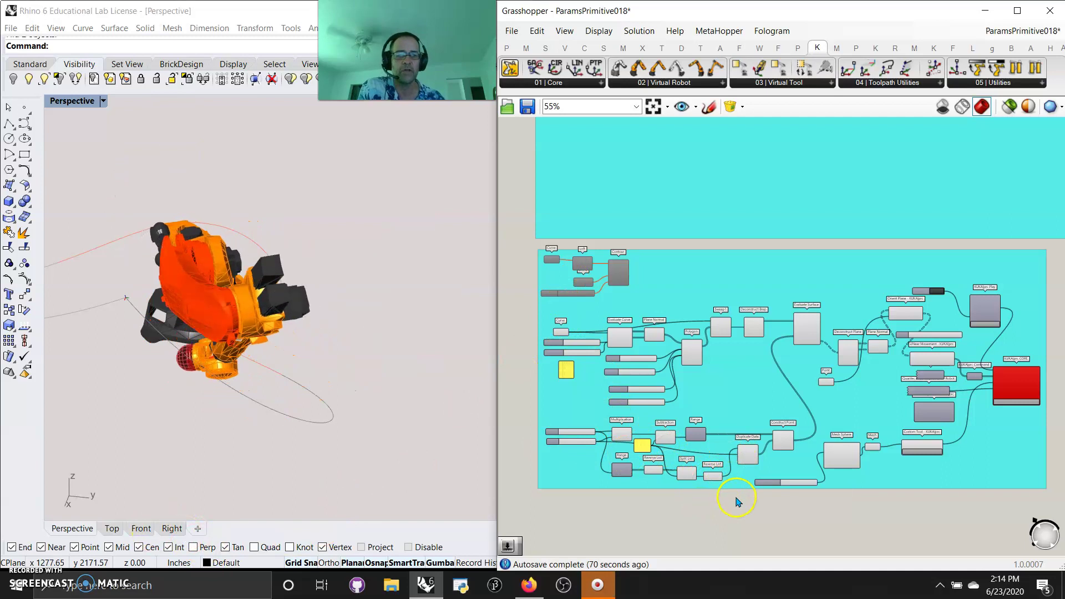
scroll(737, 502, "down", 3)
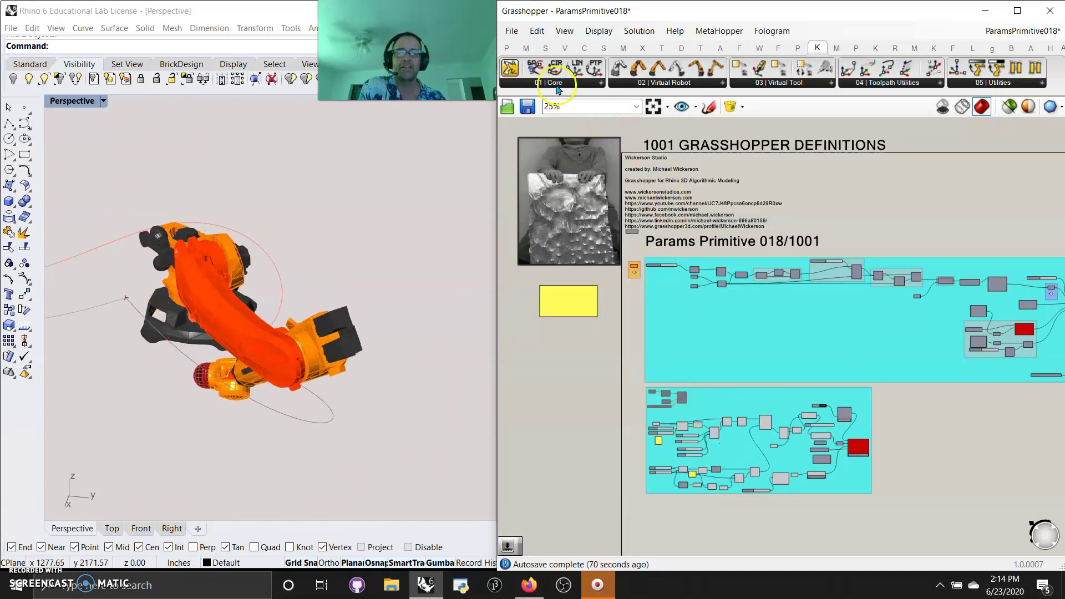
left_click(508, 48)
left_click(577, 84)
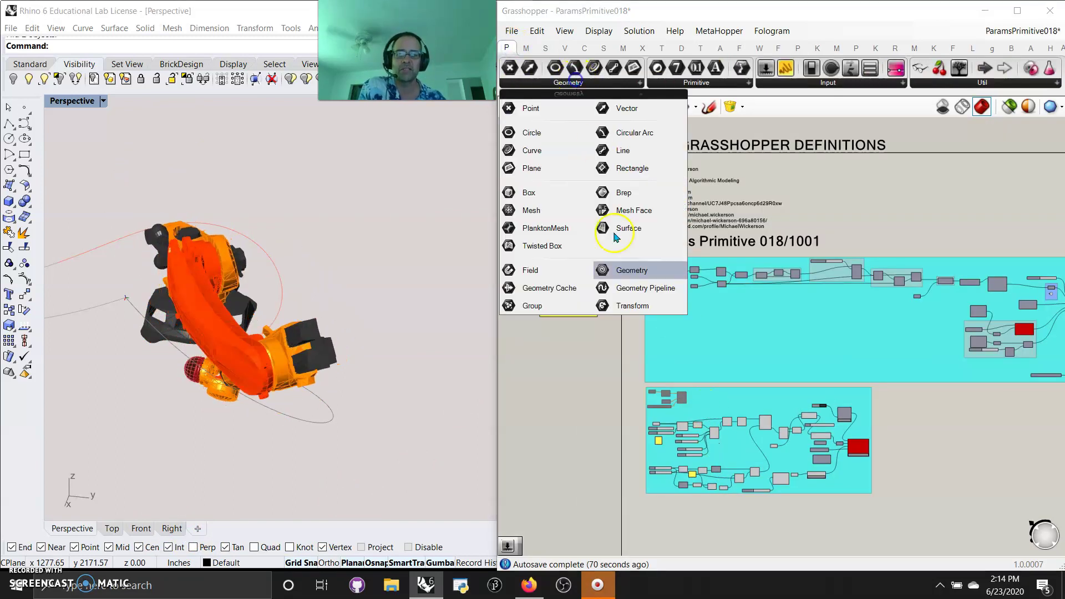
left_click(687, 83)
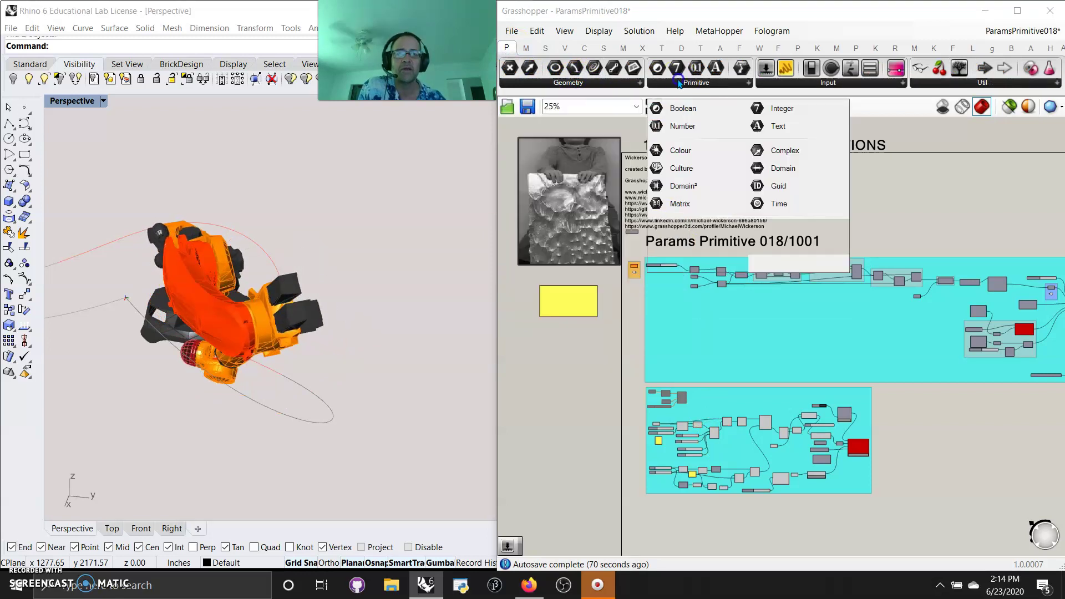